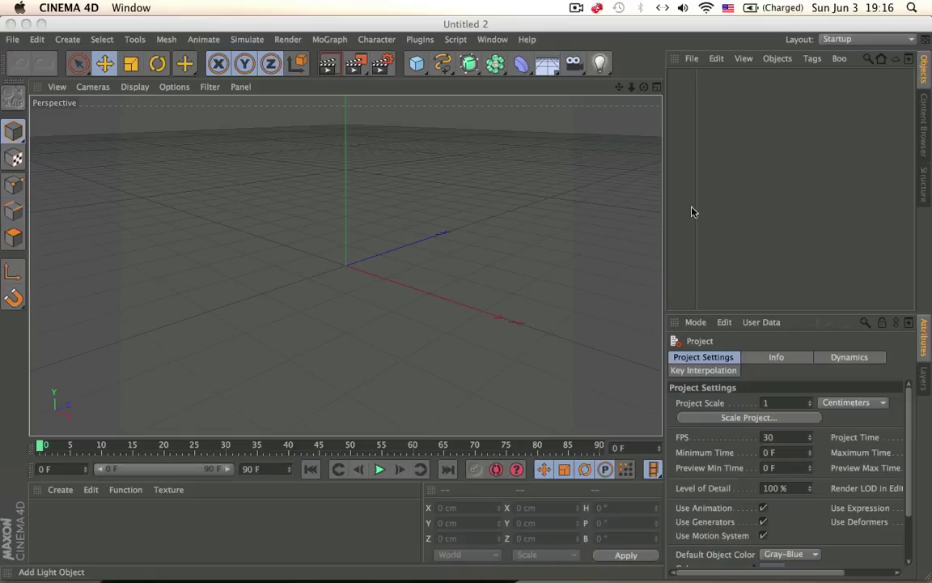
Load the Fire.1 preset from the Other folder of the Characters presets into the scene.
left_click(922, 140)
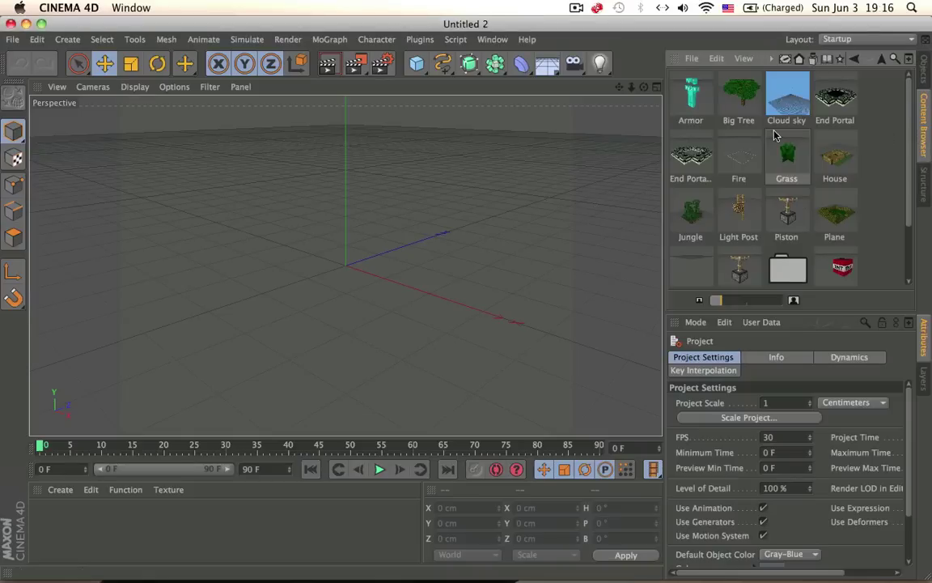
left_click(887, 59)
left_click(880, 61)
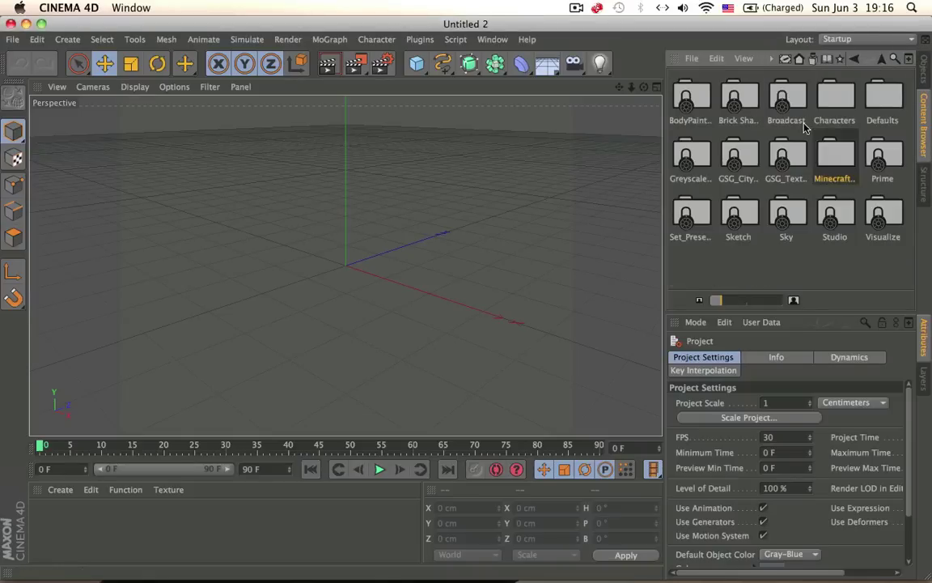
double_click(836, 104)
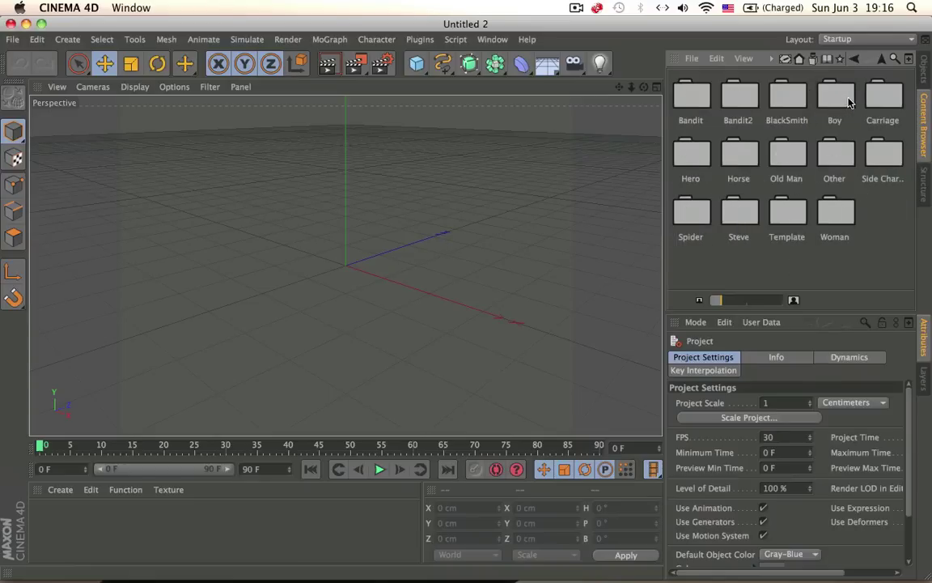
double_click(838, 164)
double_click(752, 210)
Preview the fire object in an interactive render region and examine its Mat.1 material in the Material Editor.
right_click_drag(355, 277, 468, 187, "alt")
left_click(479, 125)
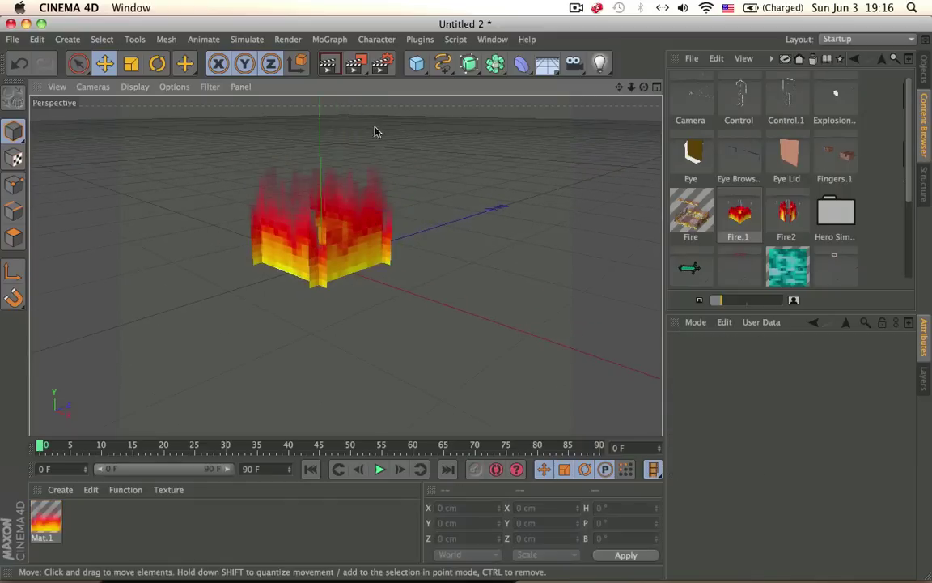
left_click_drag(354, 63, 462, 254)
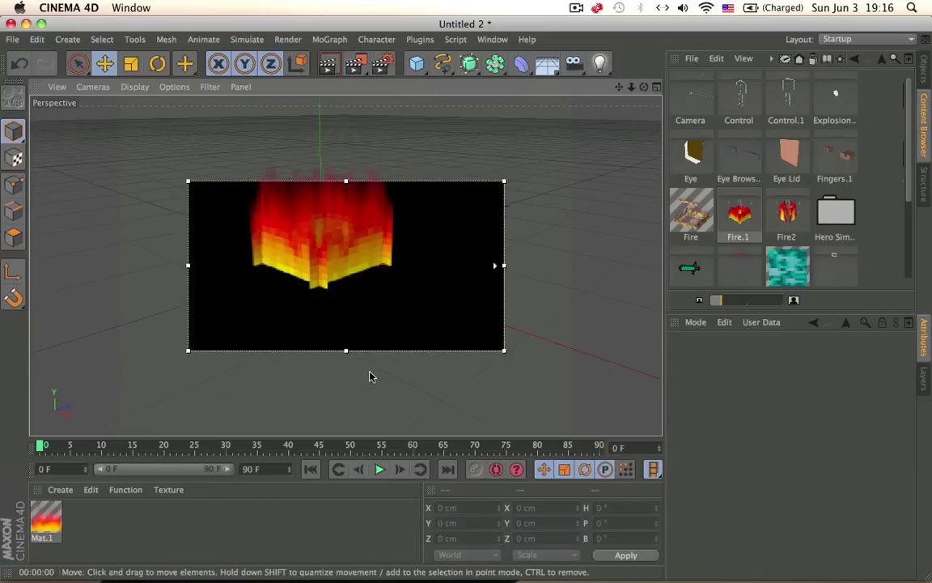
left_click(356, 314)
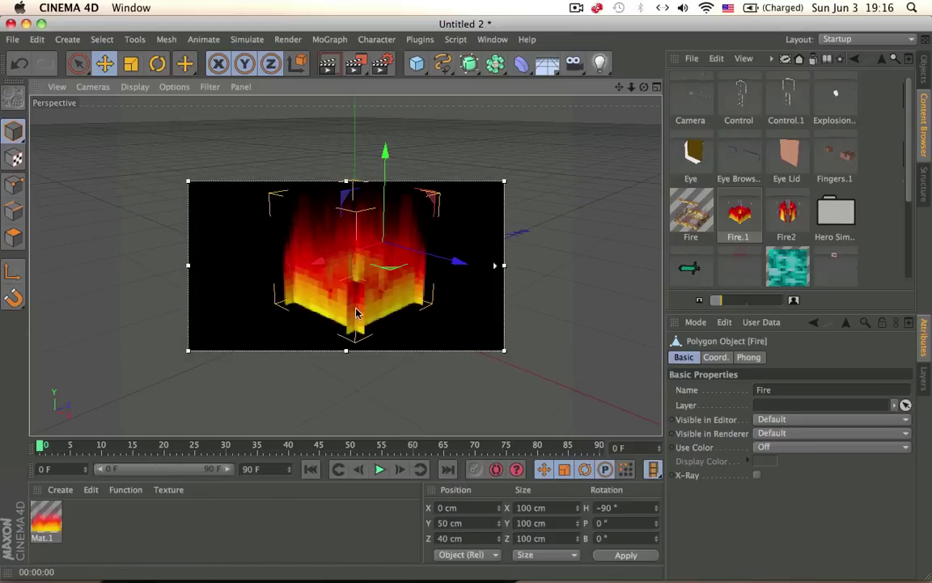
double_click(53, 512)
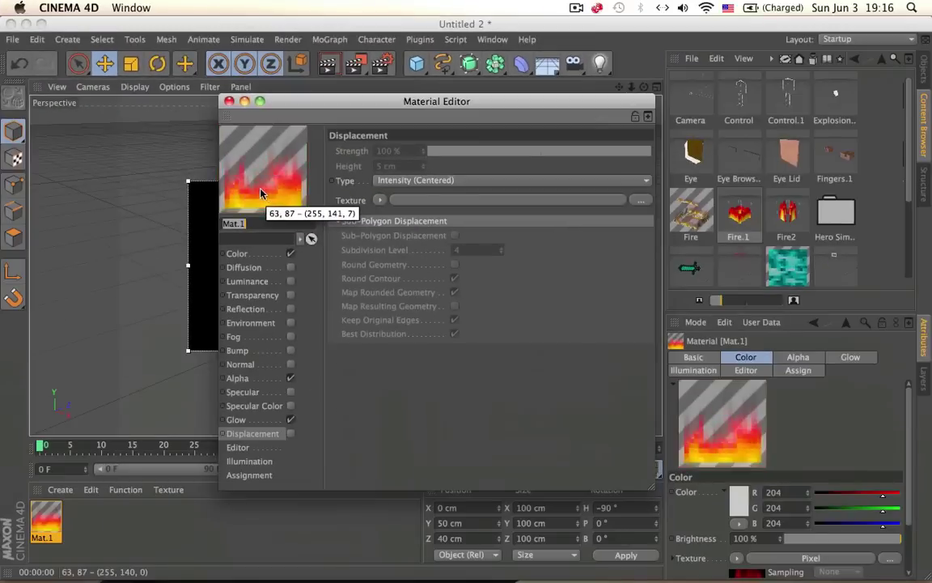
left_click(229, 100)
left_click(575, 7)
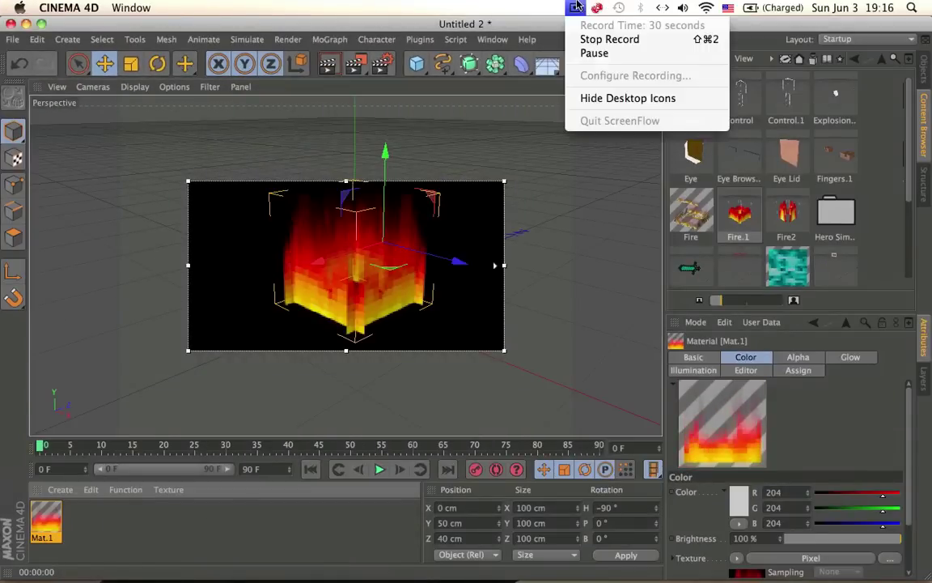
left_click(613, 59)
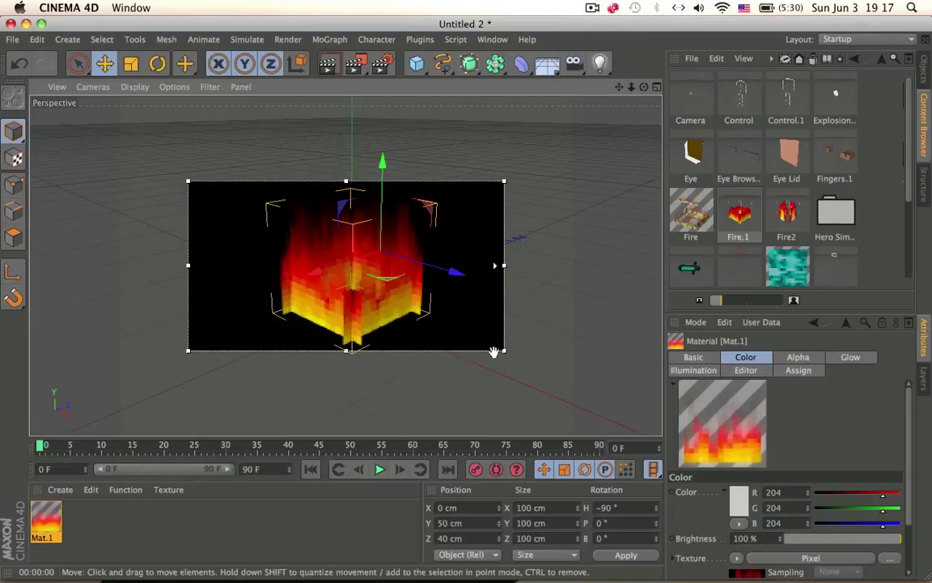
Delete the fire object from the scene.
left_click(923, 76)
left_click(694, 82)
key("Delete")
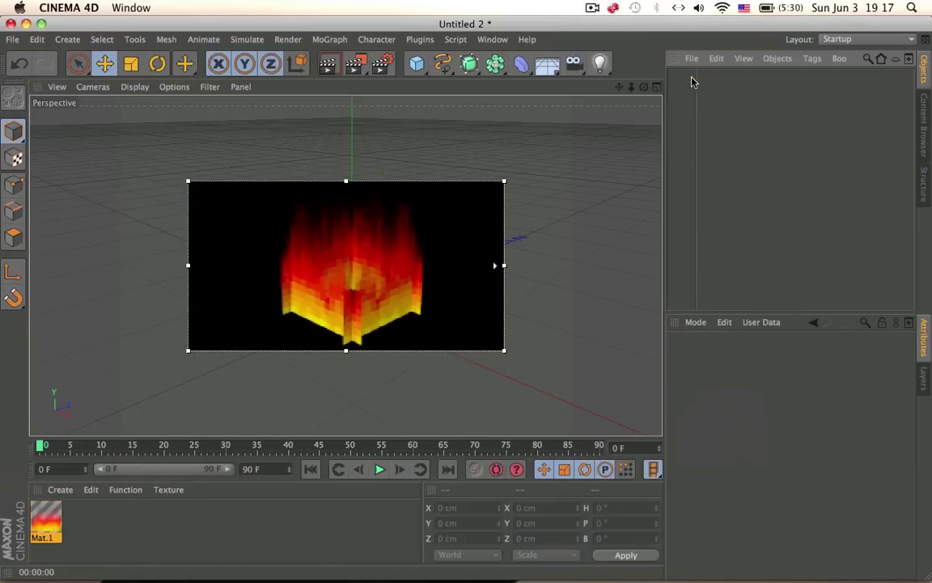
Restart the interactive render region and extend its upper edge slightly upward.
left_click_drag(354, 63, 437, 255)
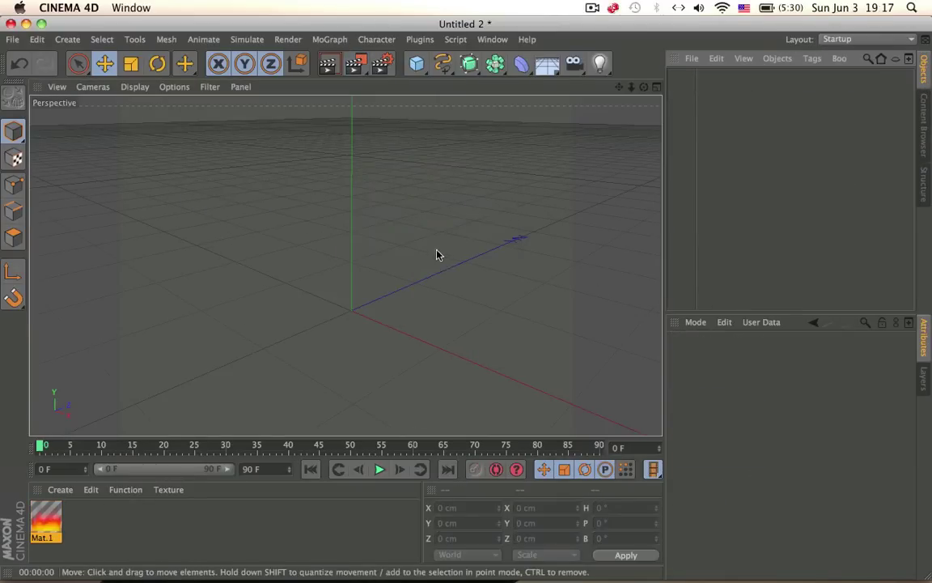
left_click_drag(353, 64, 428, 261)
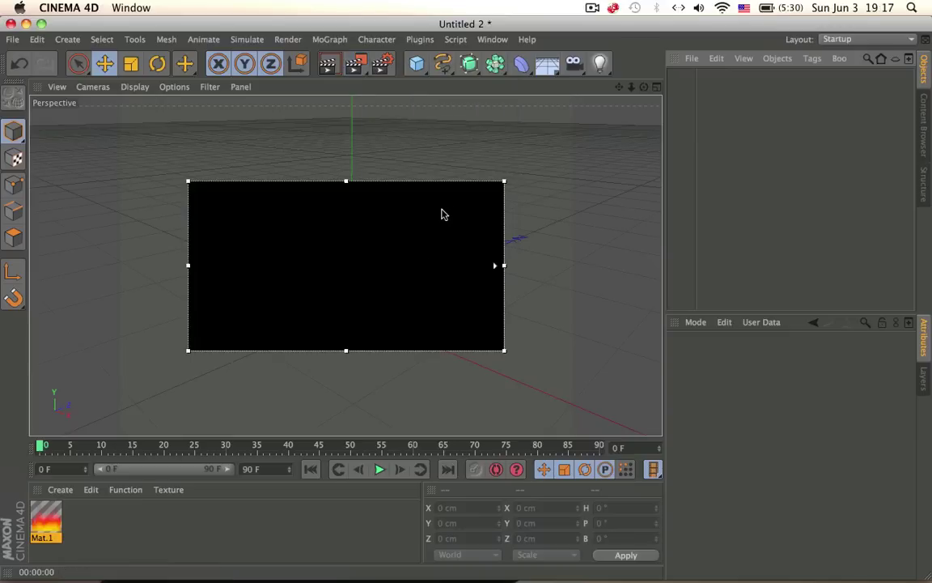
left_click_drag(347, 182, 346, 172)
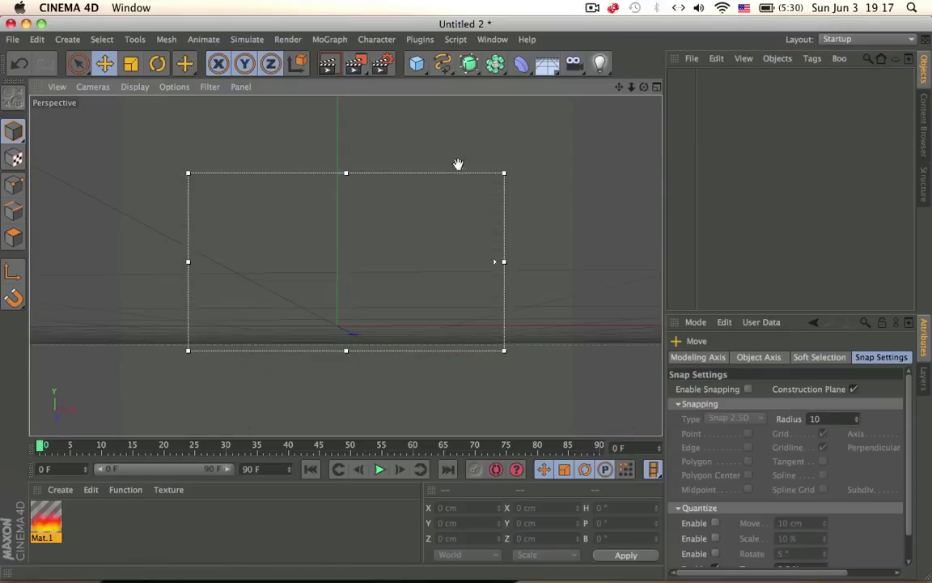
Add a default cube, preview it in the interactive render region, and turn the region off.
left_click(418, 64)
left_click_drag(418, 207, 418, 316, "alt")
middle_click_drag(416, 320, 456, 300, "alt")
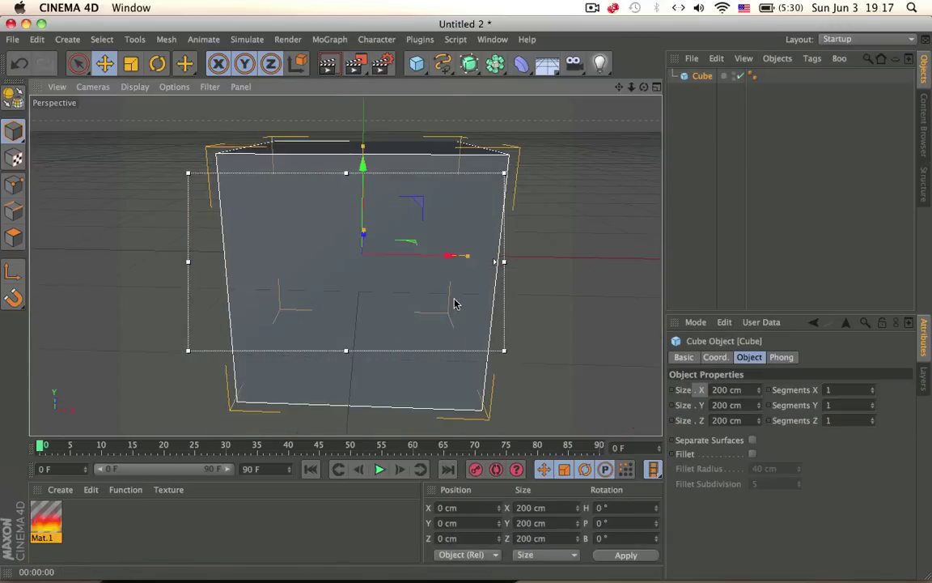
scroll(456, 301, "down", 4)
left_click_drag(480, 308, 449, 305, "alt")
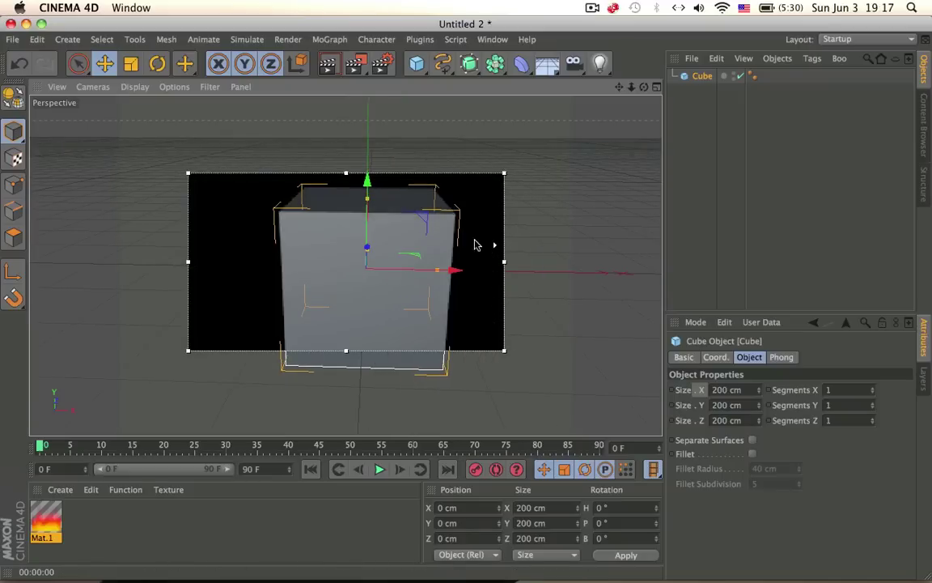
left_click_drag(354, 63, 400, 256)
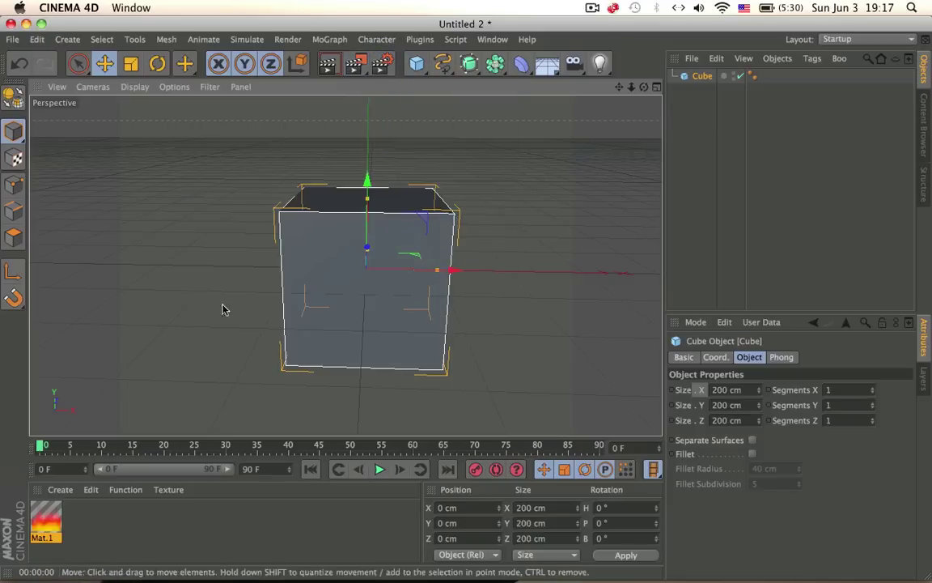
Delete the Mat.1 material and the cube to leave the scene empty.
left_click(47, 520)
key("BackSpace")
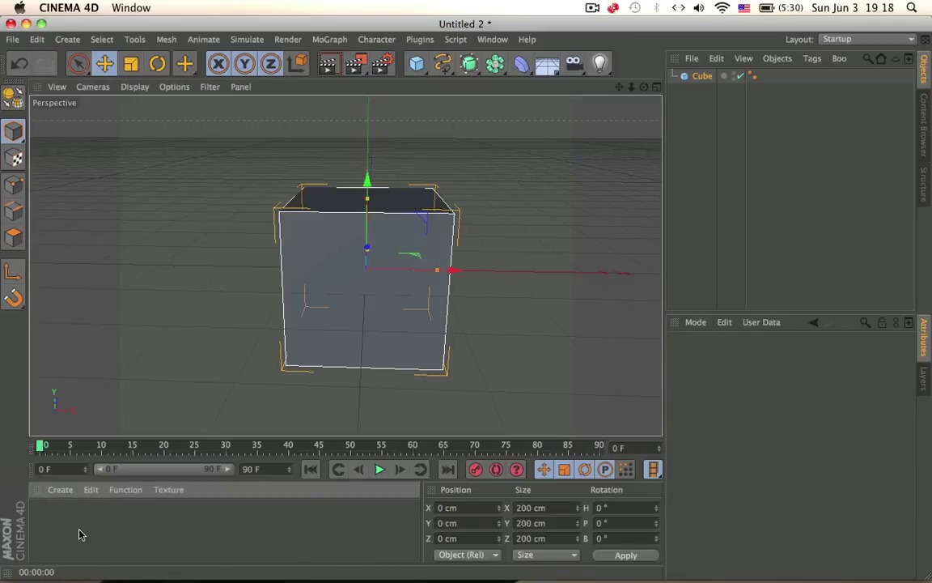
left_click(702, 76)
key("Delete")
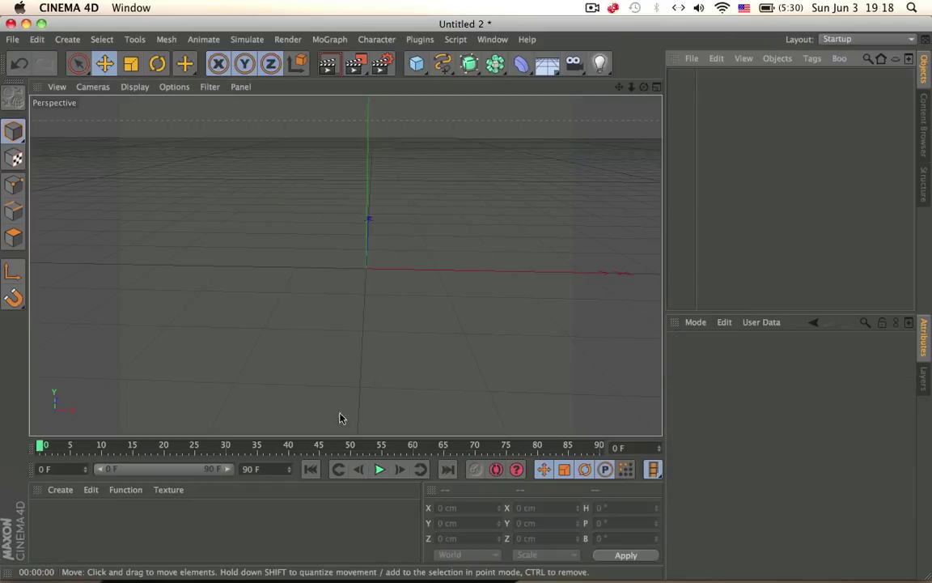
Create a new material and open its Color channel for editing.
double_click(52, 510)
double_click(57, 510)
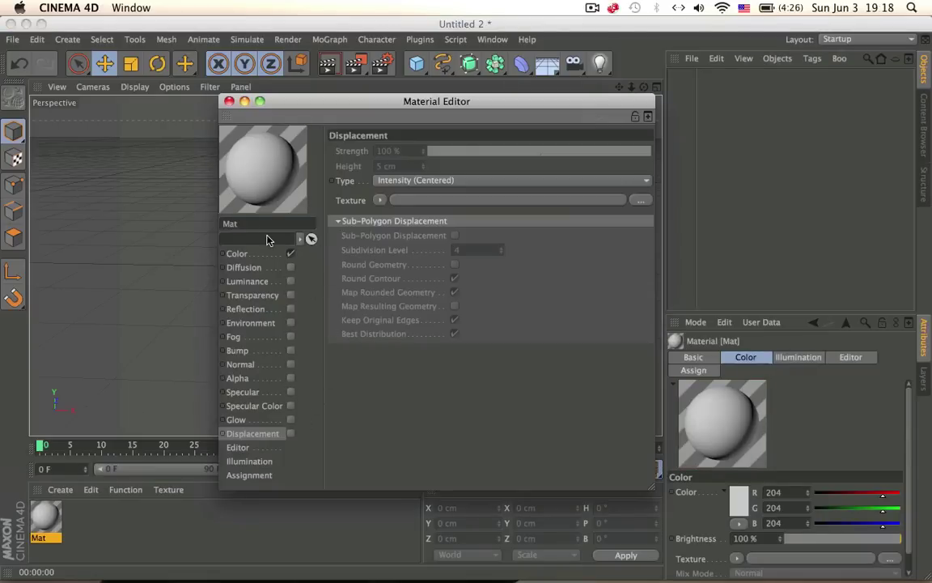
left_click(266, 256)
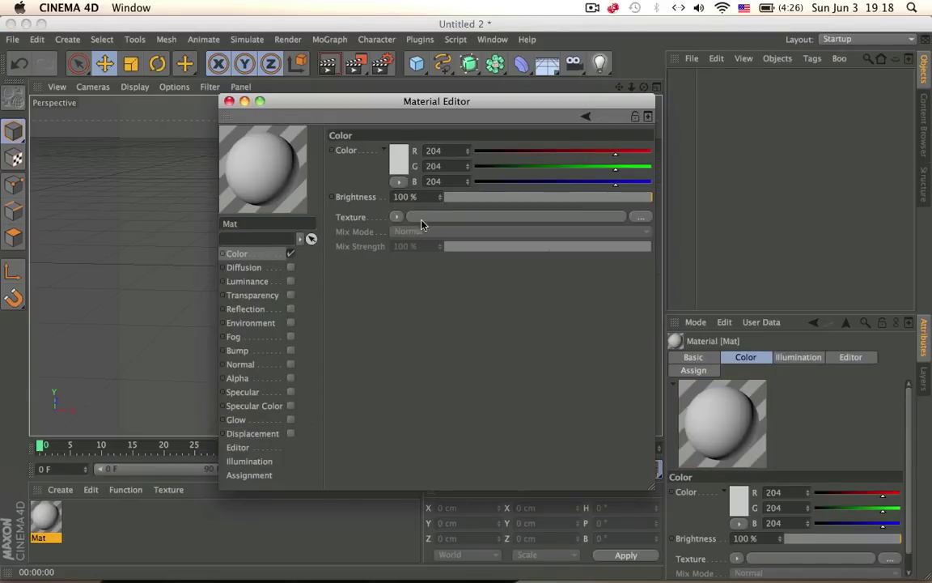
Assign the Brick surface shader as the color texture and open its shader properties.
left_click(395, 219)
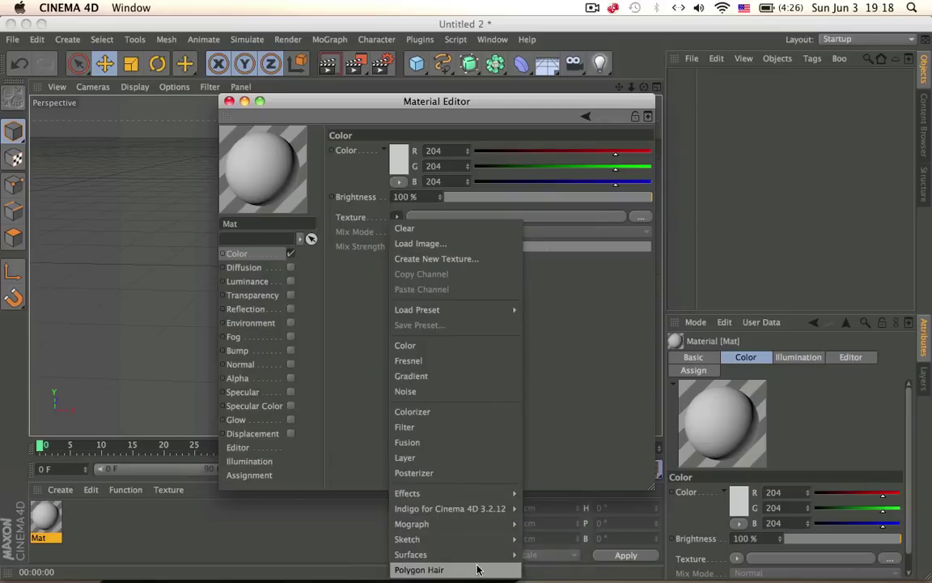
mouse_move(479, 562)
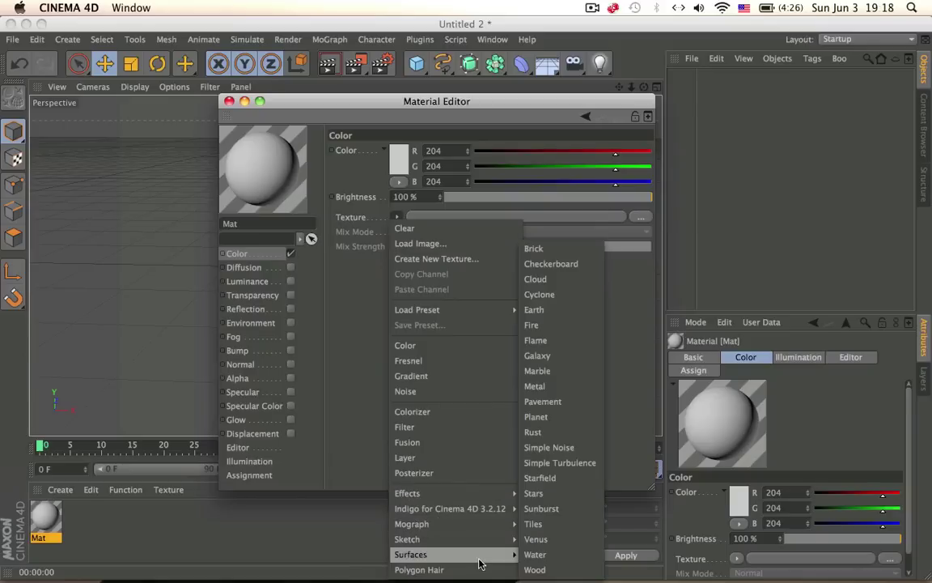
left_click(567, 250)
left_click(411, 259)
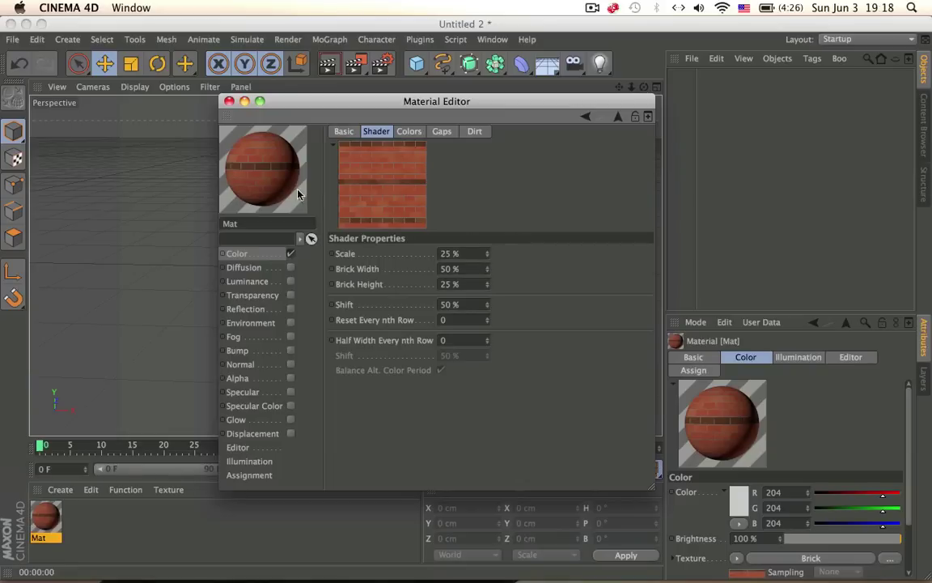
Set the Brick shader's scale to 68%, brick width to 44.5%, brick height to 32.1% and shift to -106%.
left_click(270, 252)
left_click(405, 249)
left_click_drag(487, 269, 487, 276)
left_click_drag(488, 284, 489, 306)
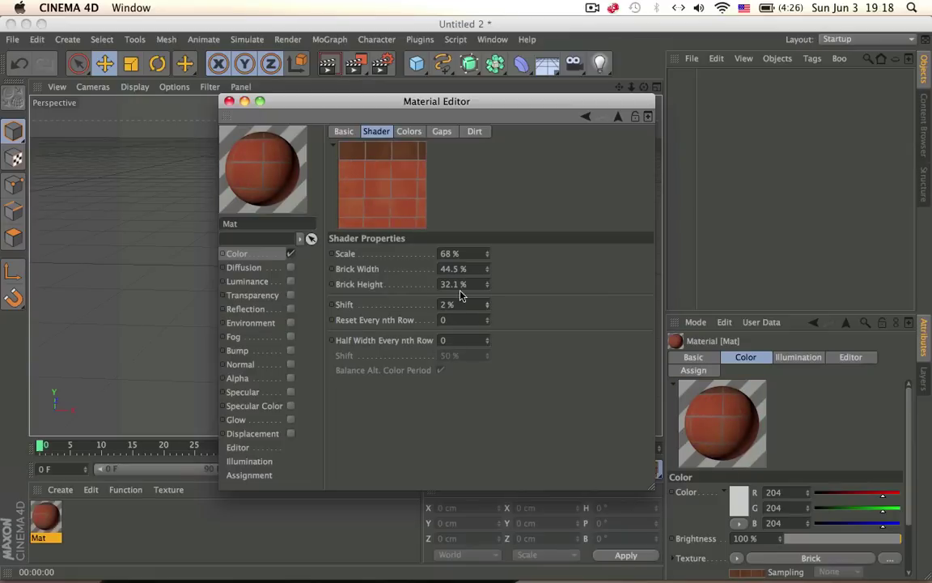
left_click_drag(485, 306, 460, 288)
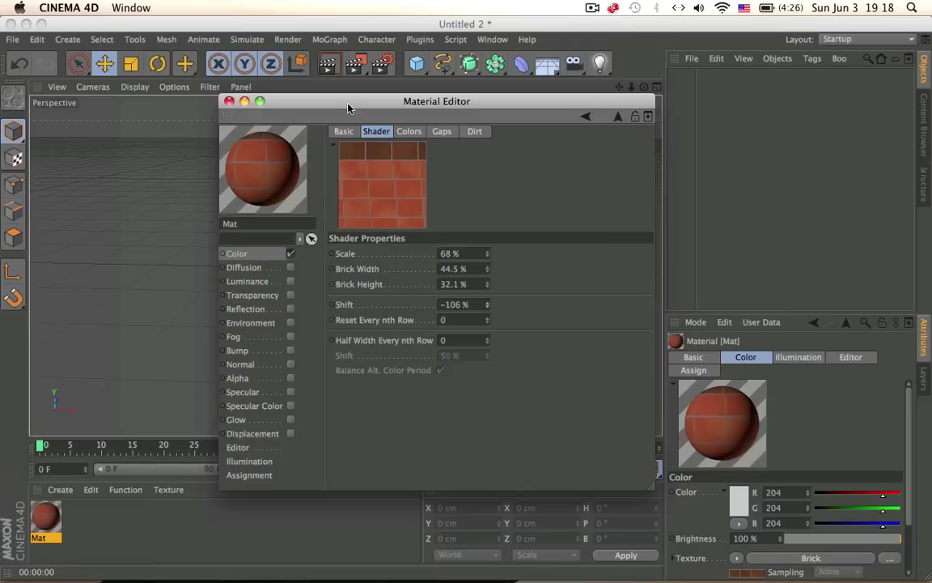
left_click(260, 254)
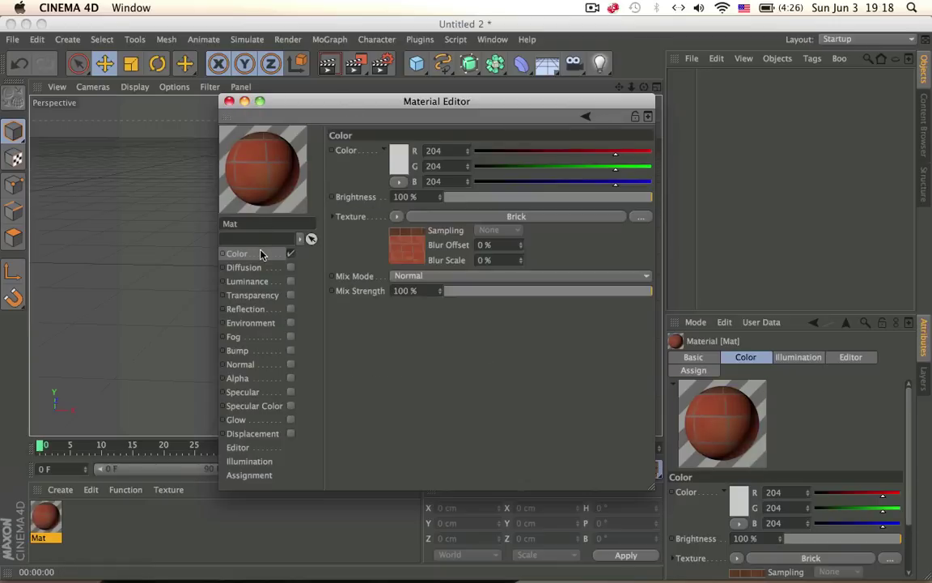
left_click(394, 260)
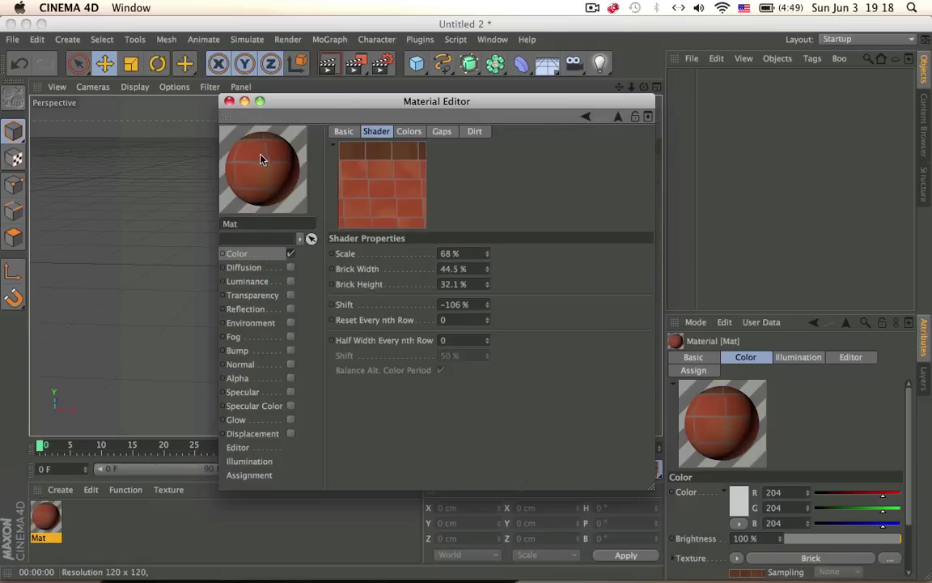
Replace the Brick color texture with the Fire surface shader and open its shader properties.
left_click(277, 254)
left_click(395, 219)
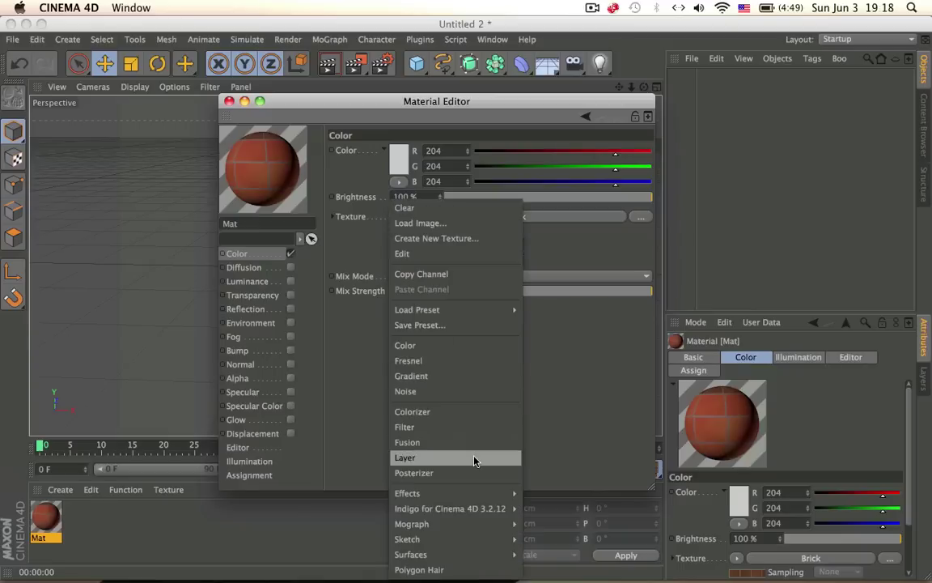
mouse_move(477, 541)
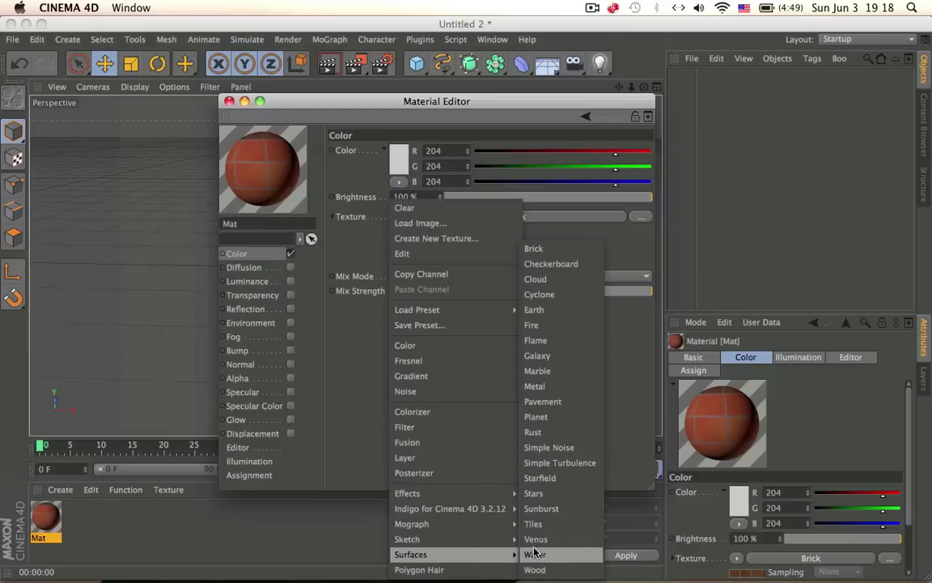
left_click(578, 328)
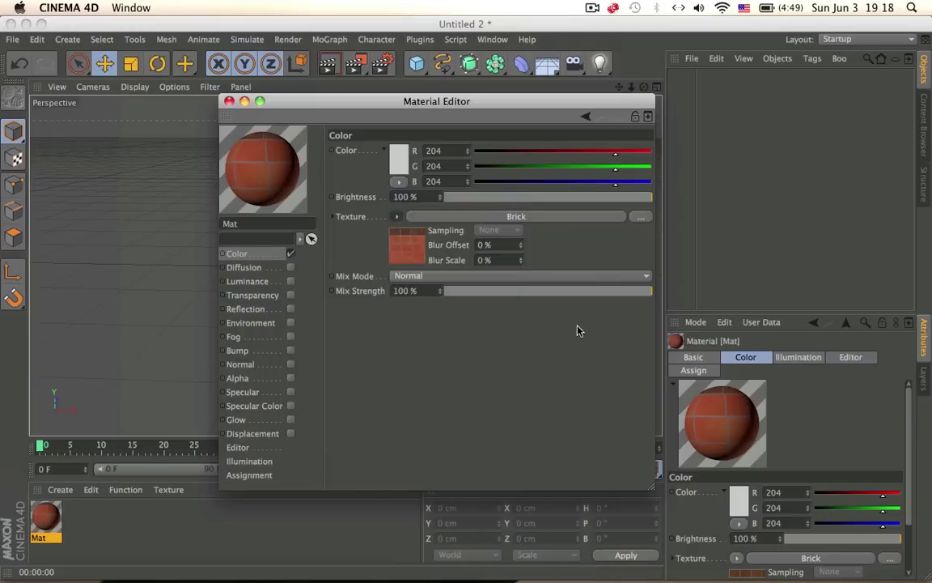
left_click(411, 241)
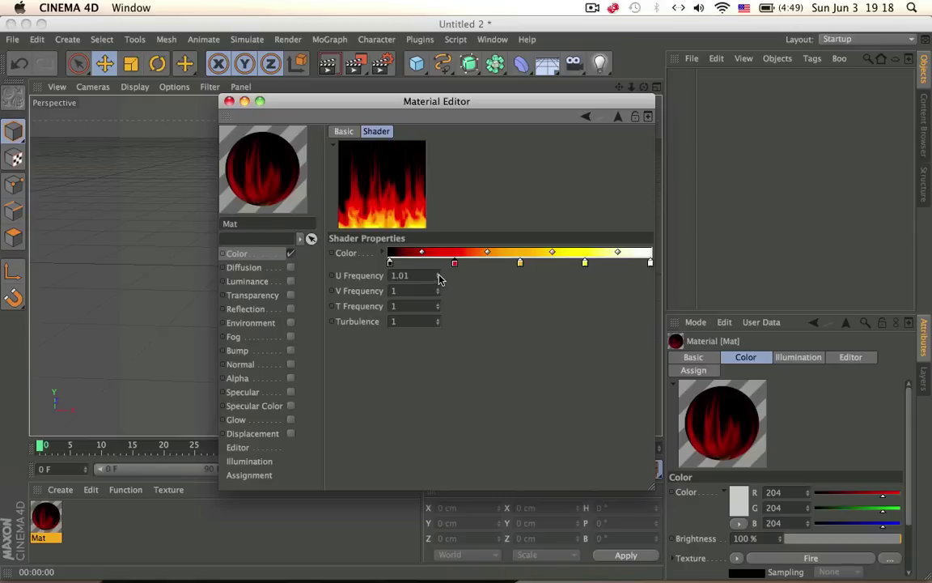
Return to the Color channel and change the material preview from a sphere to a flat plane.
left_click(239, 254)
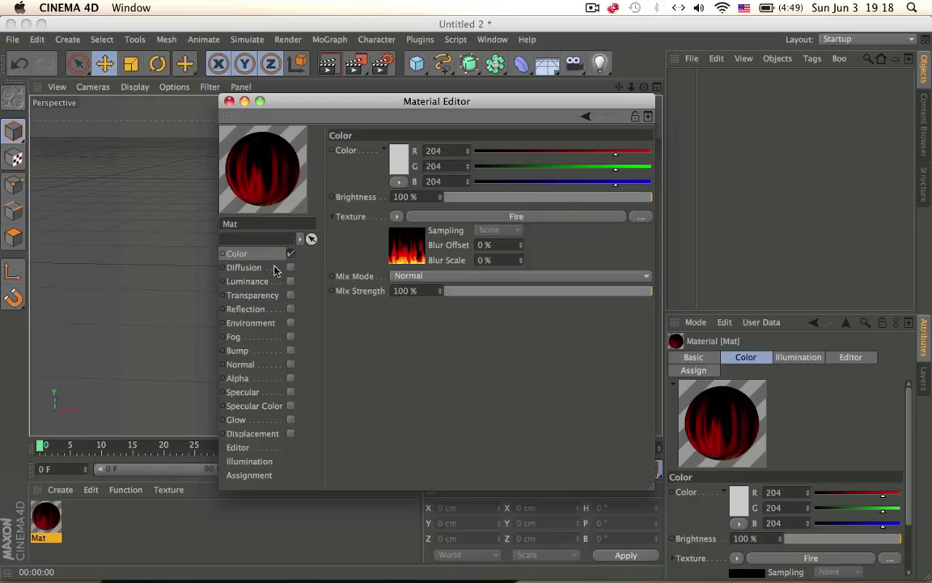
left_click(311, 238)
left_click(323, 229)
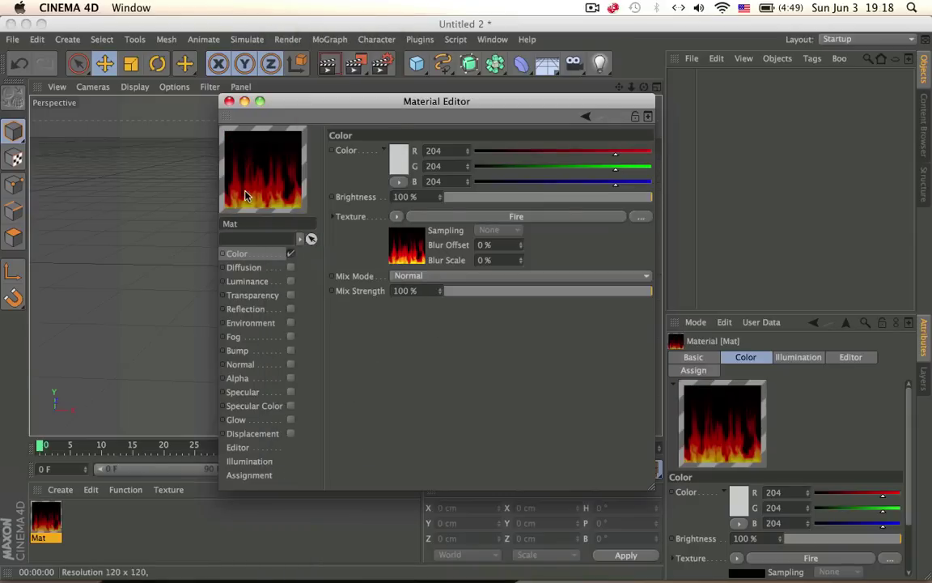
Wrap the Fire color texture in the Pixel effect with Tiles U at 16, and open the nested Fire shader's properties.
left_click(397, 217)
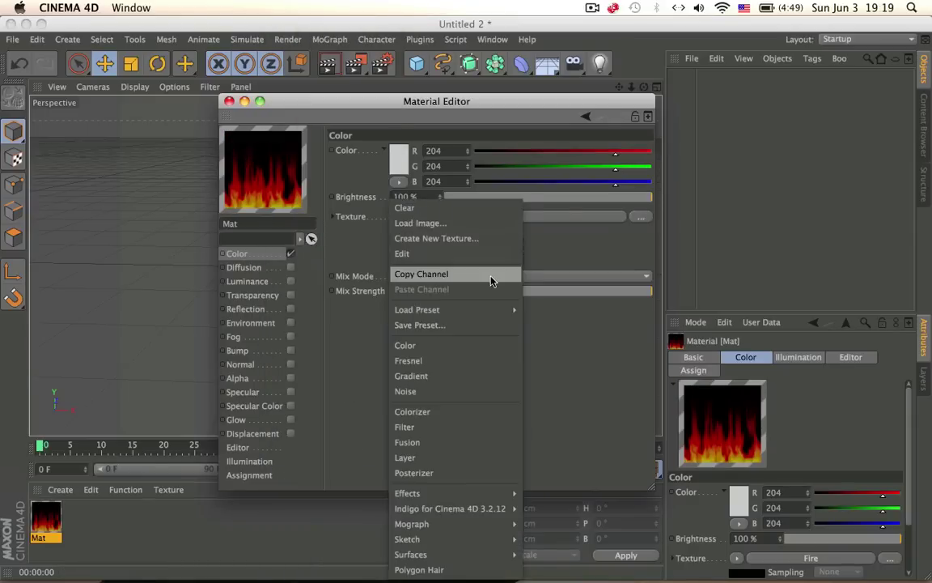
mouse_move(469, 493)
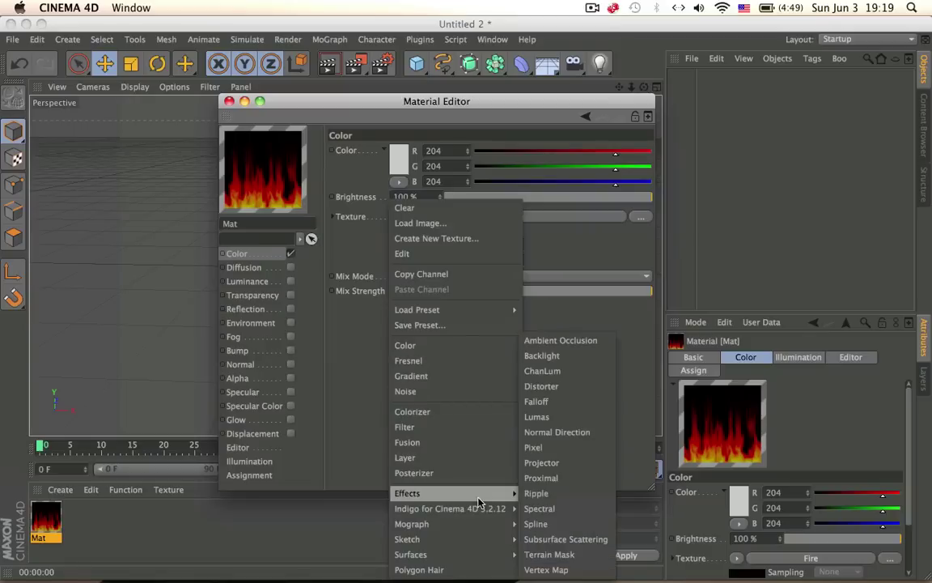
left_click(555, 449)
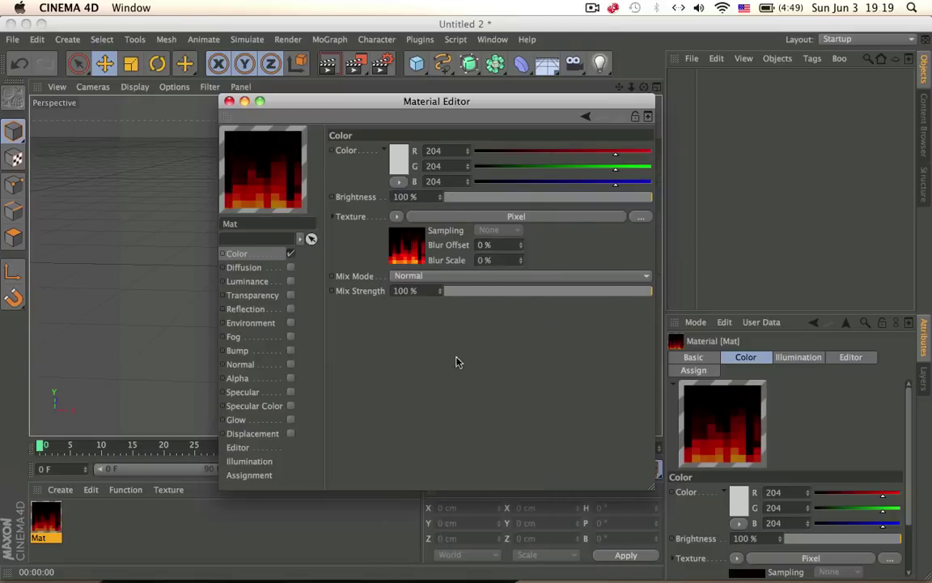
left_click(410, 252)
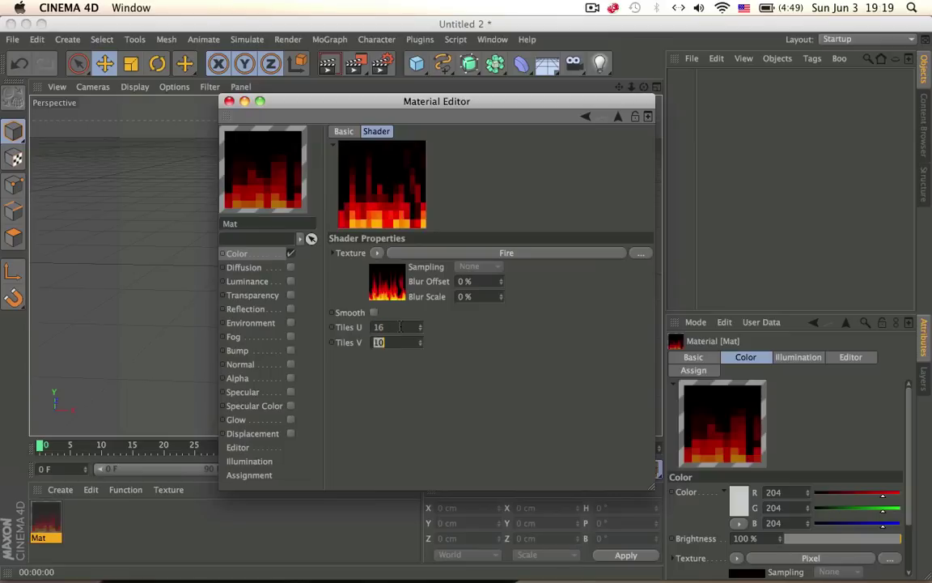
left_click(395, 279)
key("Return")
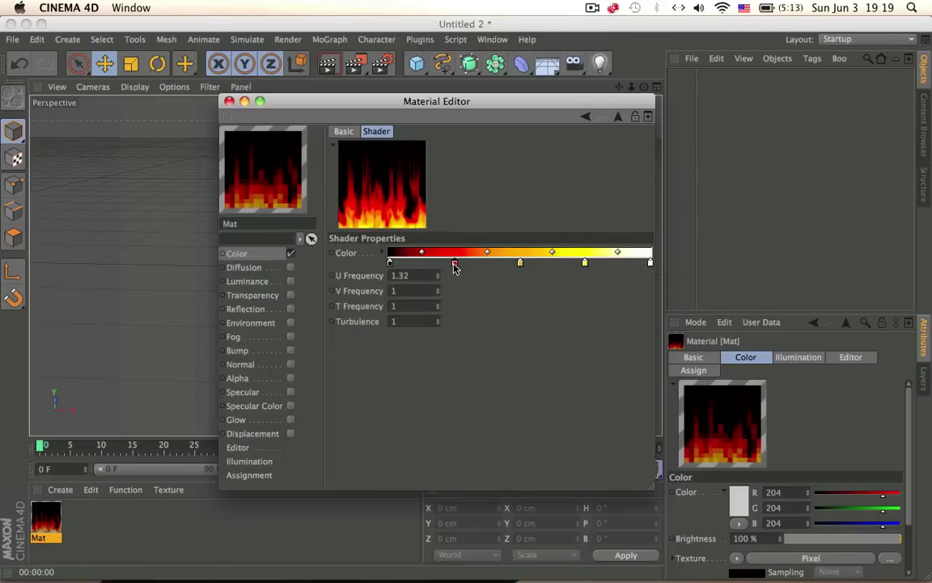
left_click_drag(454, 269, 433, 269)
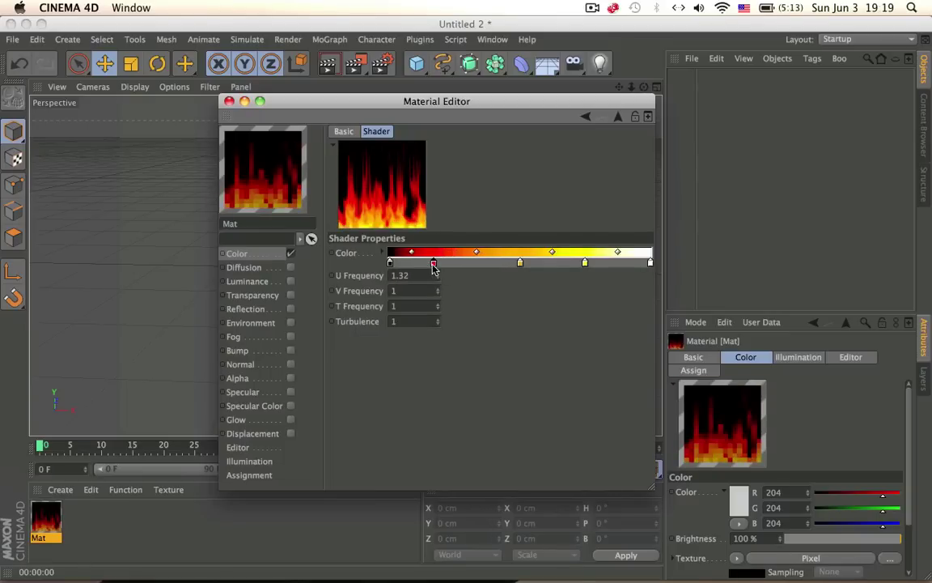
key("super+z")
key("super+z")
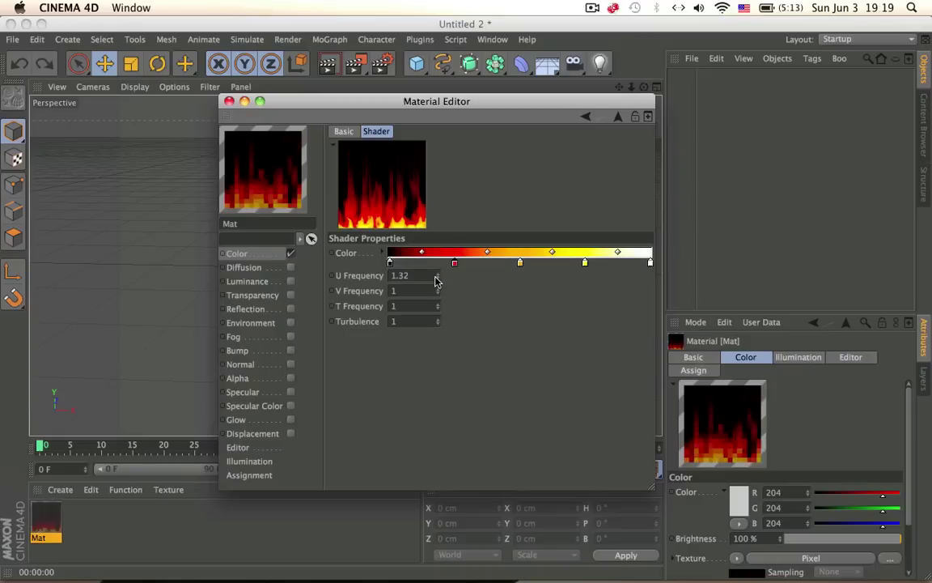
Move the red gradient knot toward black, add an orange knot, and set U Frequency 1.86, V Frequency 0.63, T Frequency 0.97 and Turbulence 0.97.
left_click_drag(437, 276, 437, 324)
left_click_drag(450, 261, 486, 264)
left_click(472, 263)
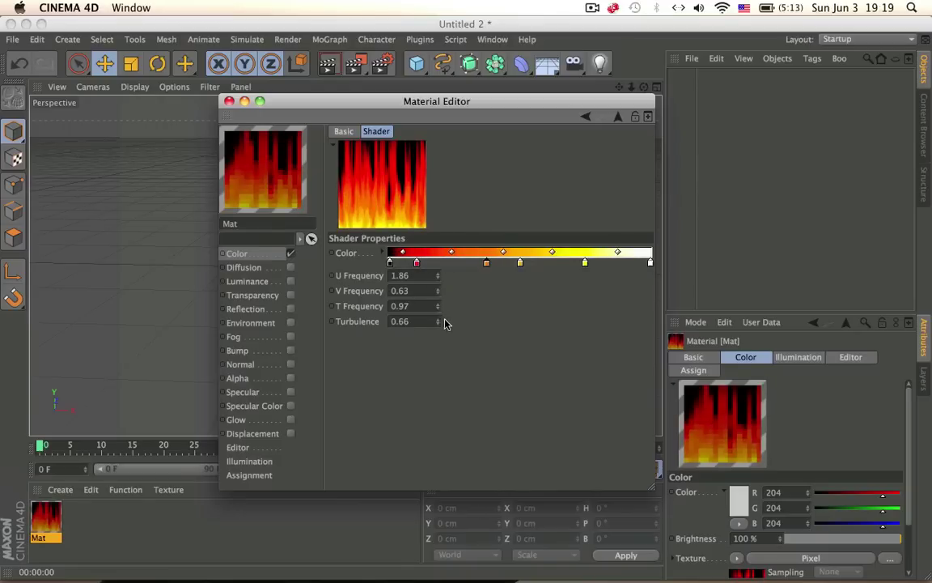
left_click_drag(434, 324, 434, 325)
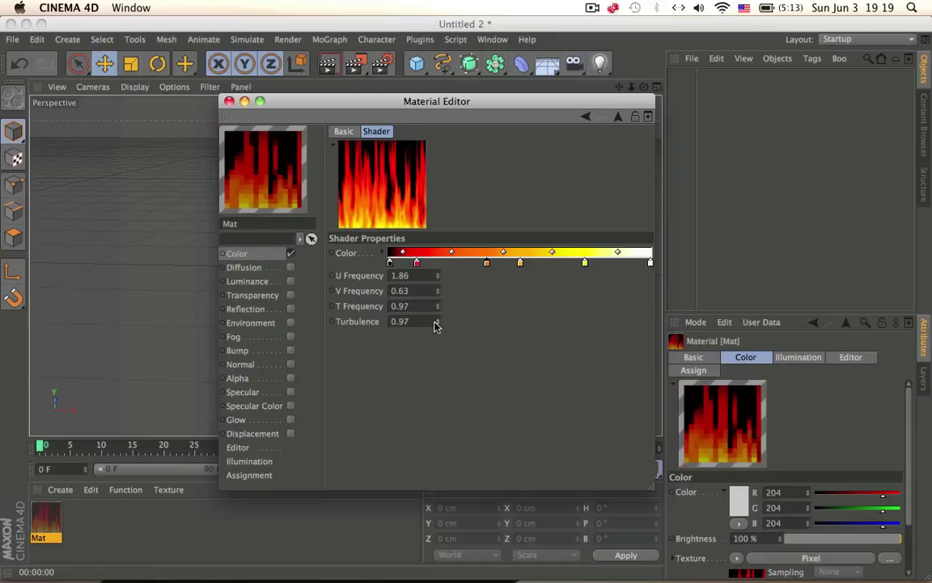
Turn on animation for the material preview and copy the Color channel's Pixel texture.
right_click(282, 170)
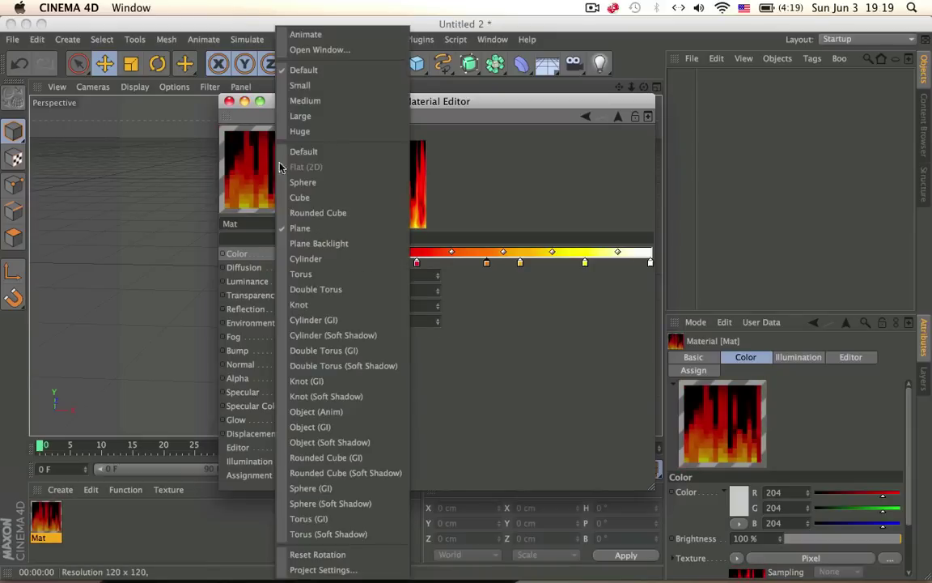
left_click(329, 39)
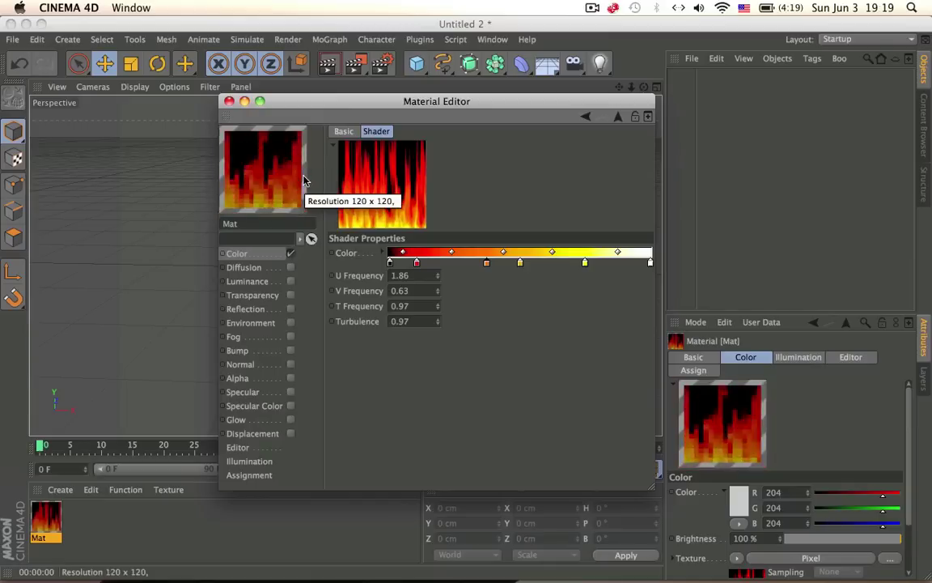
left_click(276, 252)
right_click(374, 217)
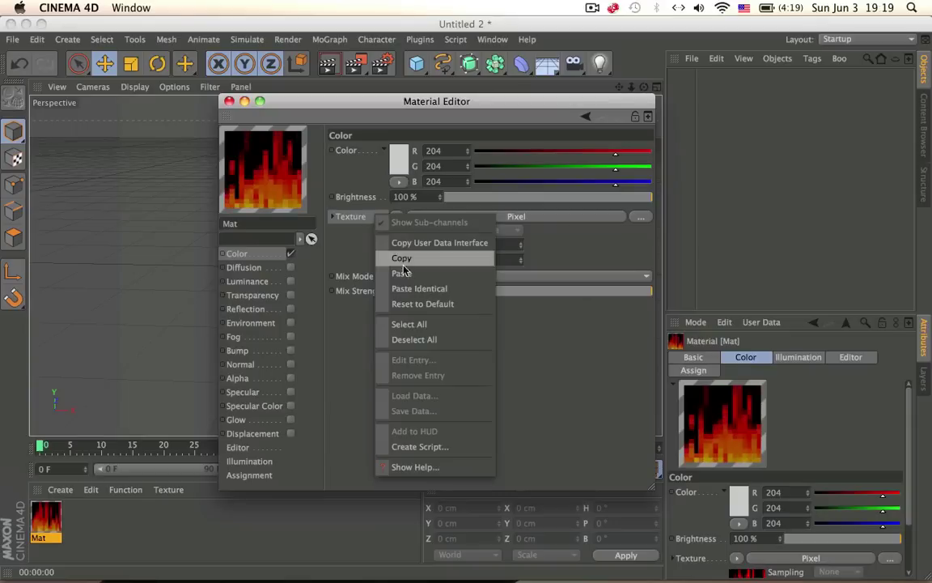
left_click(407, 260)
Enable the Alpha channel, paste the copied Pixel texture into it, and close the material editor.
left_click(238, 378)
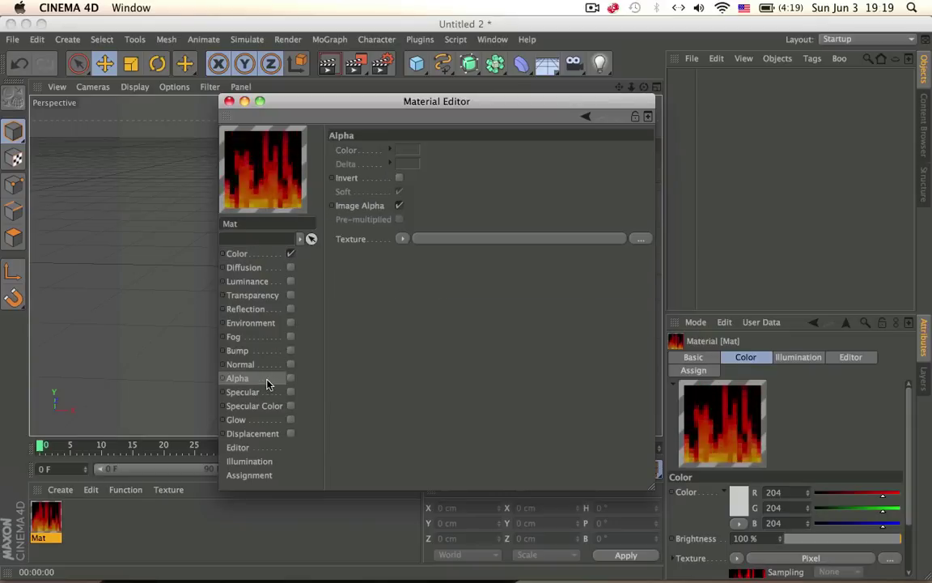
left_click(291, 378)
right_click(356, 243)
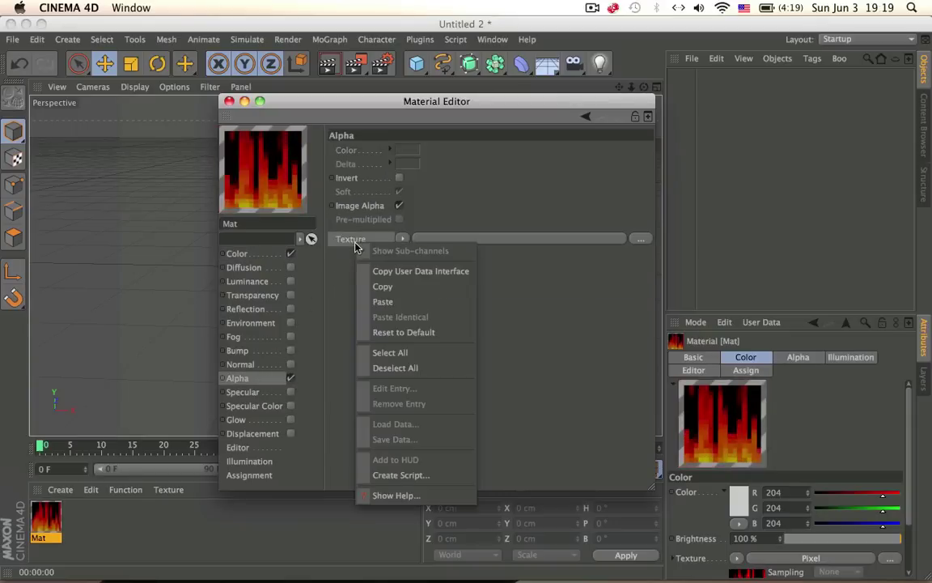
left_click(382, 301)
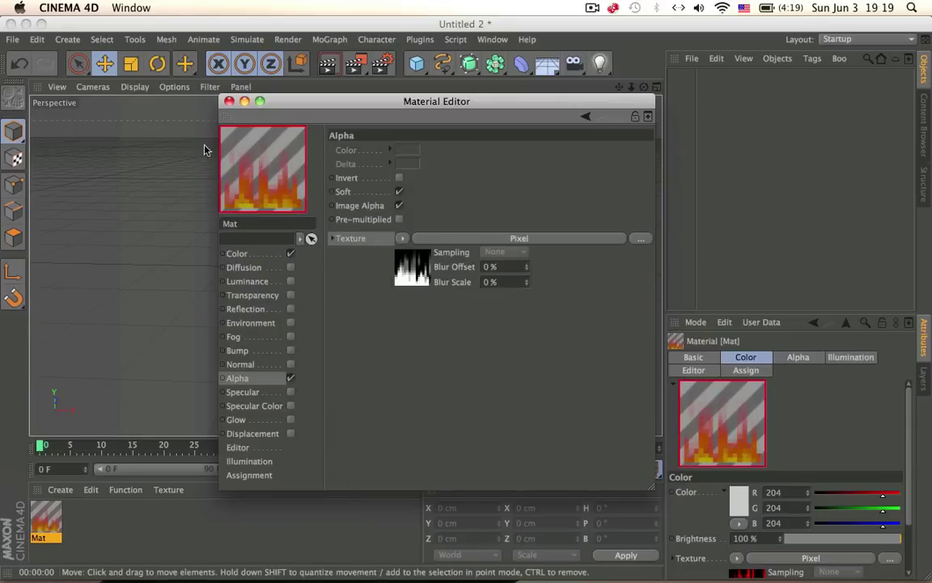
left_click(229, 101)
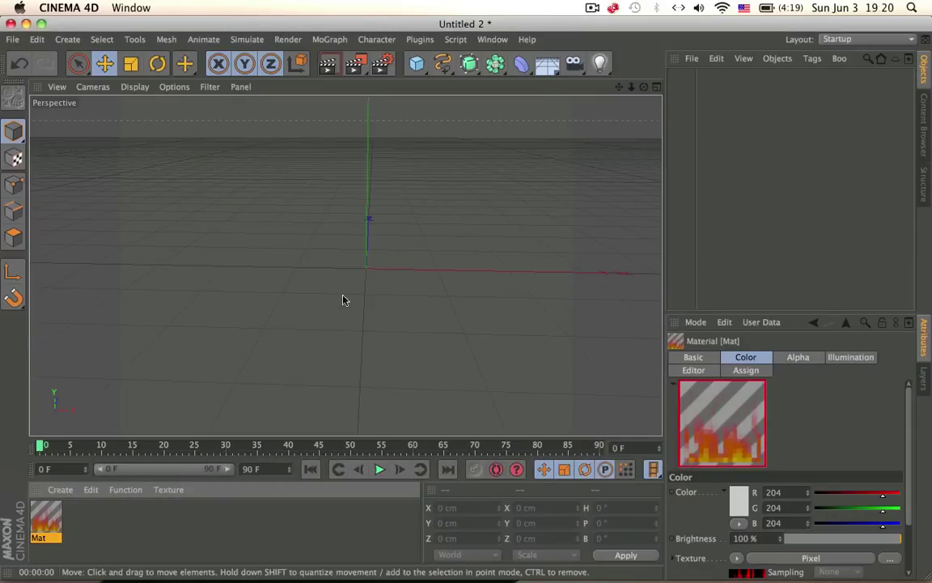
Reopen the fire material for editing and enable Glow with an Outer Strength of 100%.
double_click(61, 536)
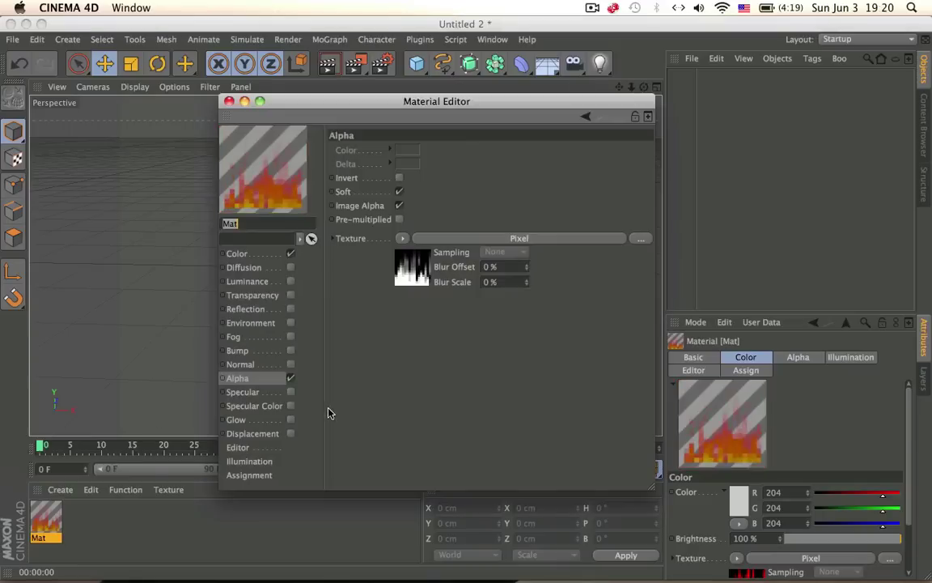
left_click(291, 420)
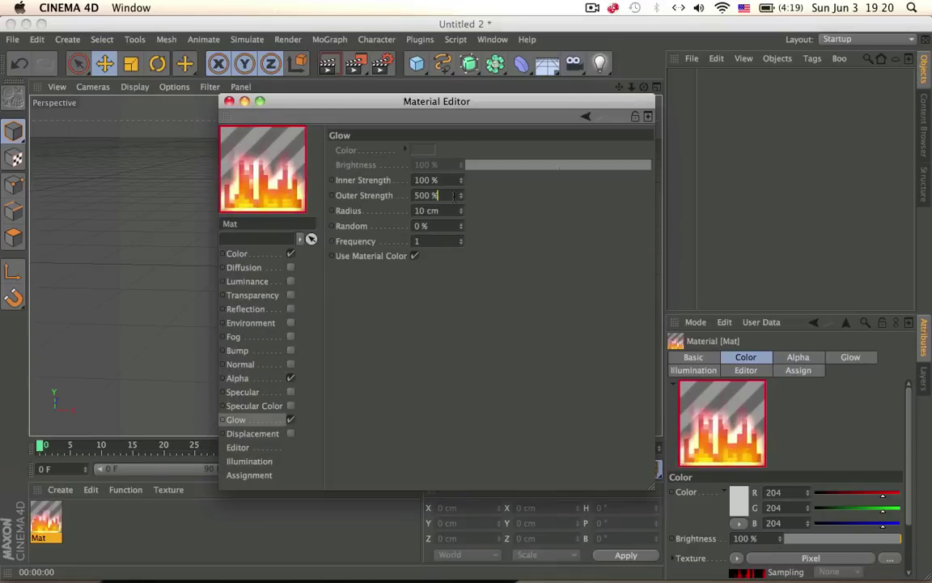
double_click(429, 195)
type("100")
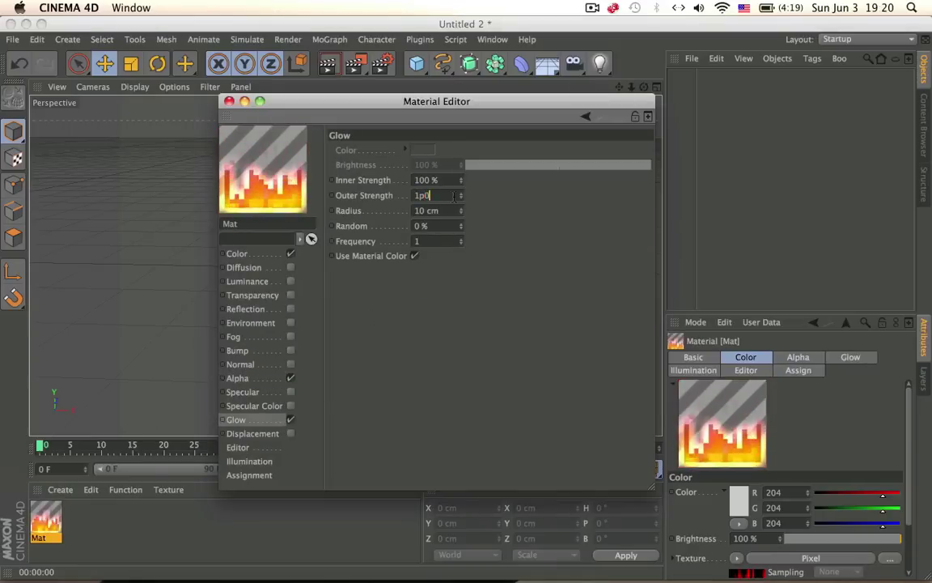
key("Return")
Enable the Luminance channel with its brightness at 0% and close the material editor.
left_click(239, 254)
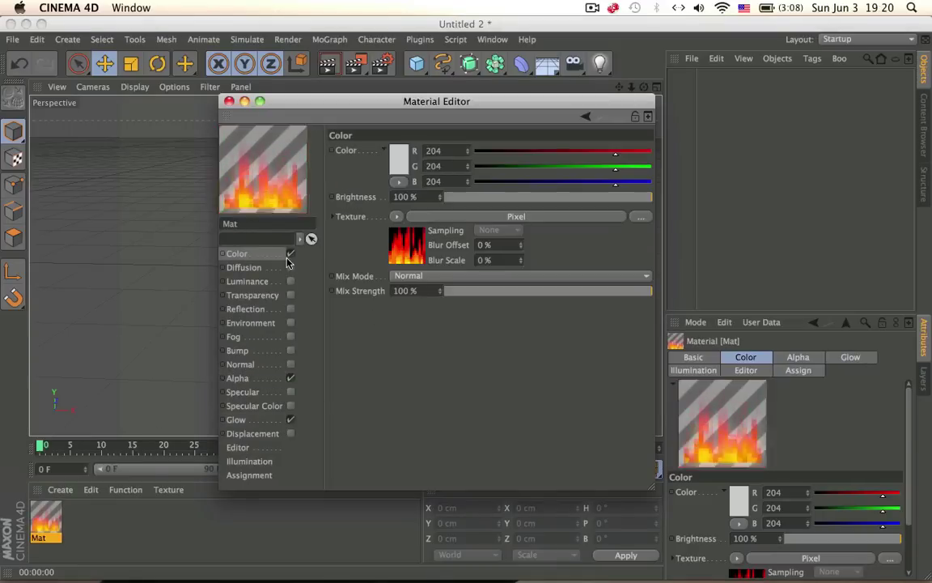
left_click(291, 280)
left_click(274, 282)
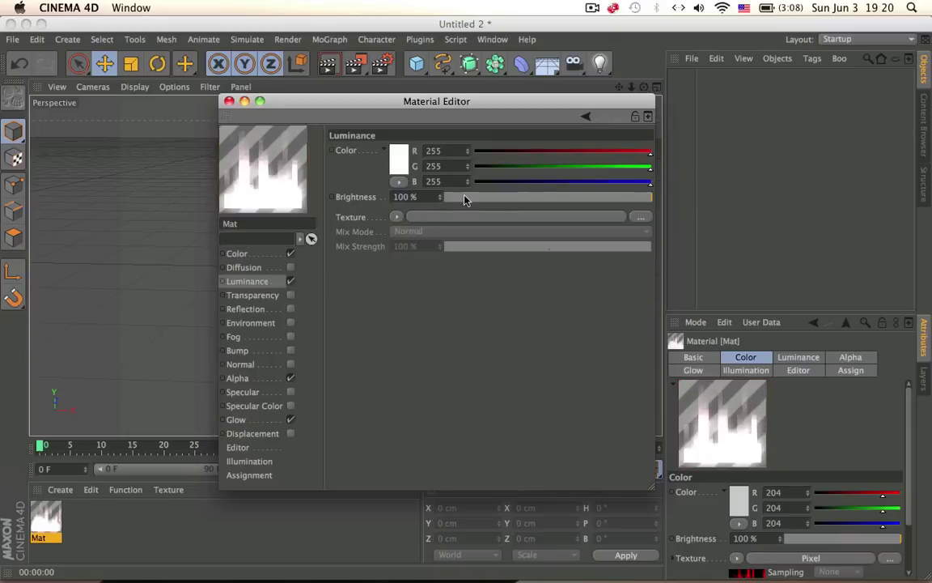
left_click_drag(463, 198, 346, 207)
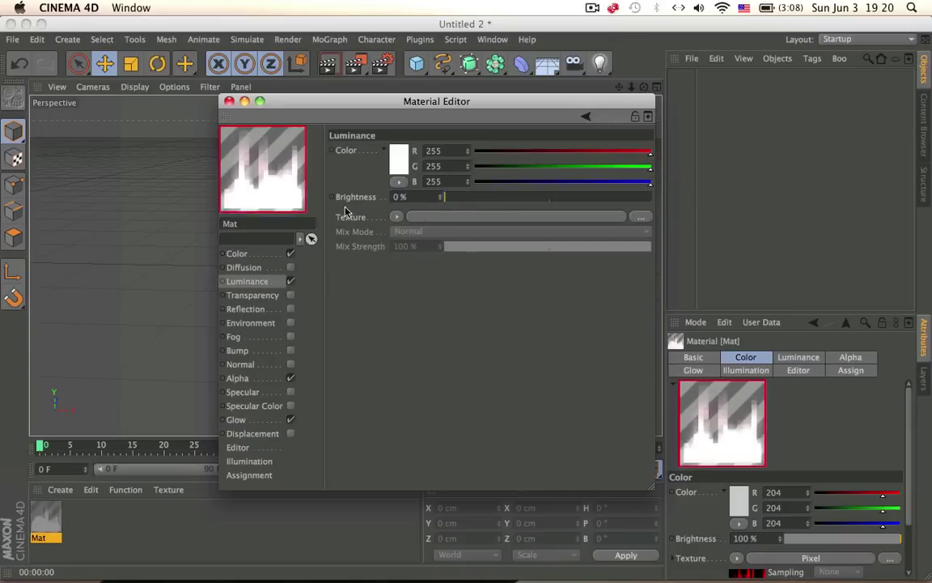
left_click(229, 101)
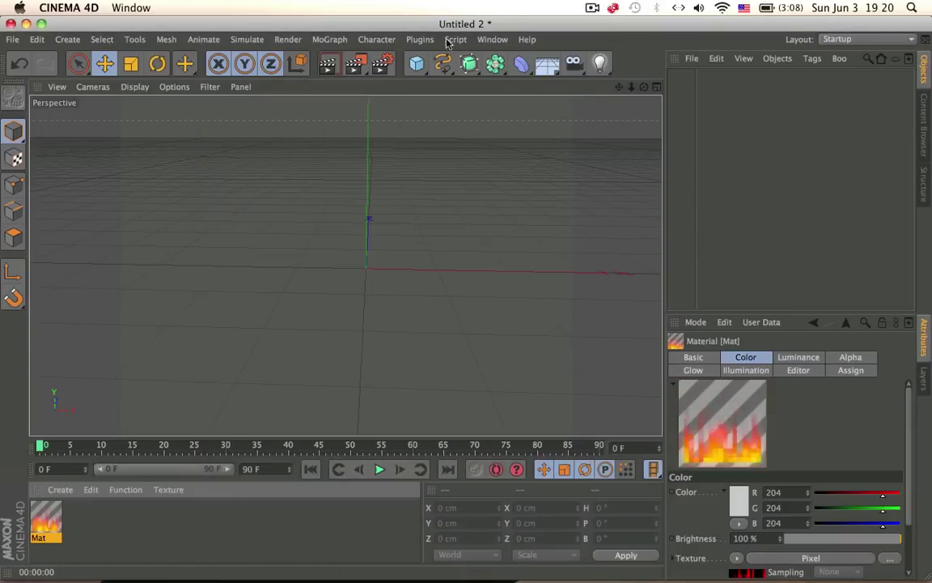
Add a plane primitive to the scene and try rotating it about its red axis.
left_click_drag(416, 63, 559, 111)
key("r")
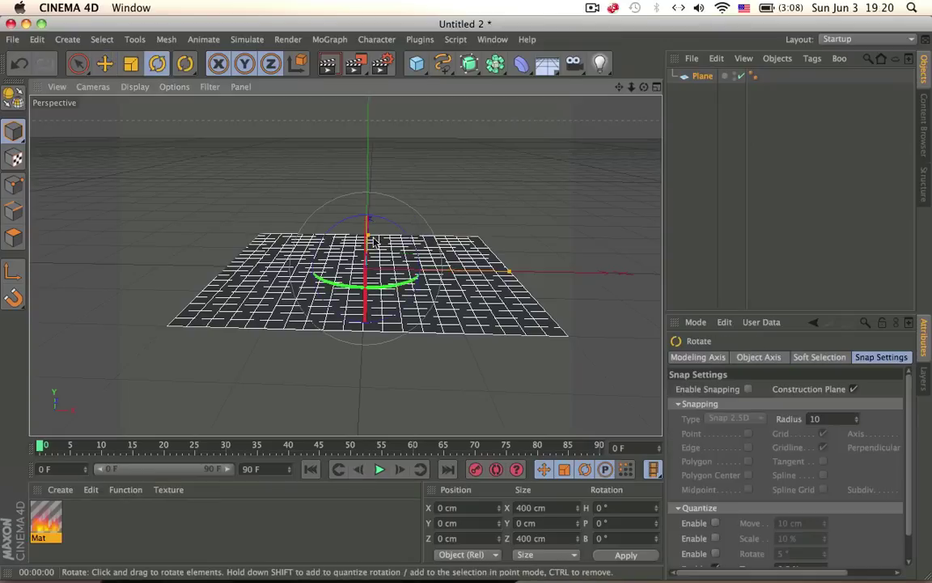
left_click_drag(367, 233, 369, 165)
key("super+z")
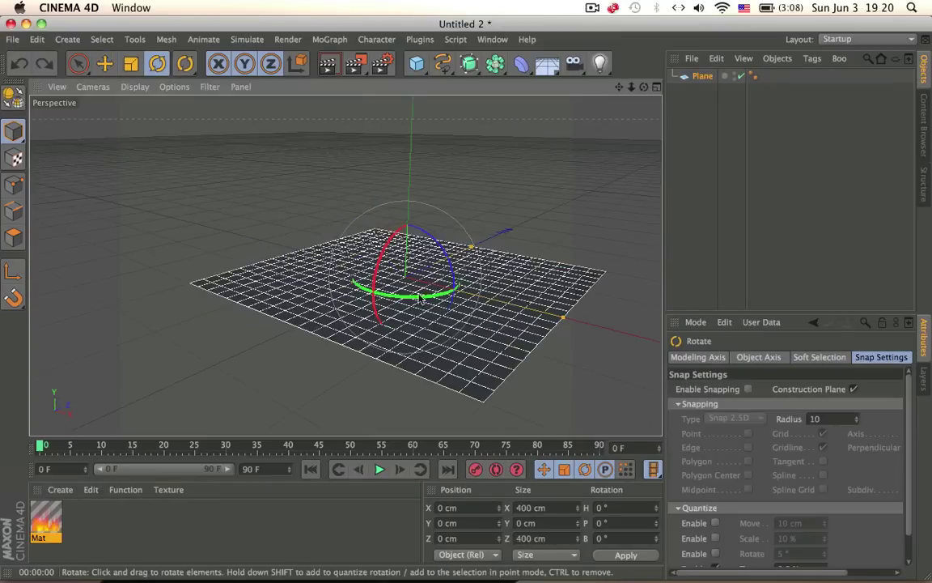
Set the plane's width and height to 100 cm and reduce it to a single segment in both directions.
key("e")
left_click(684, 77)
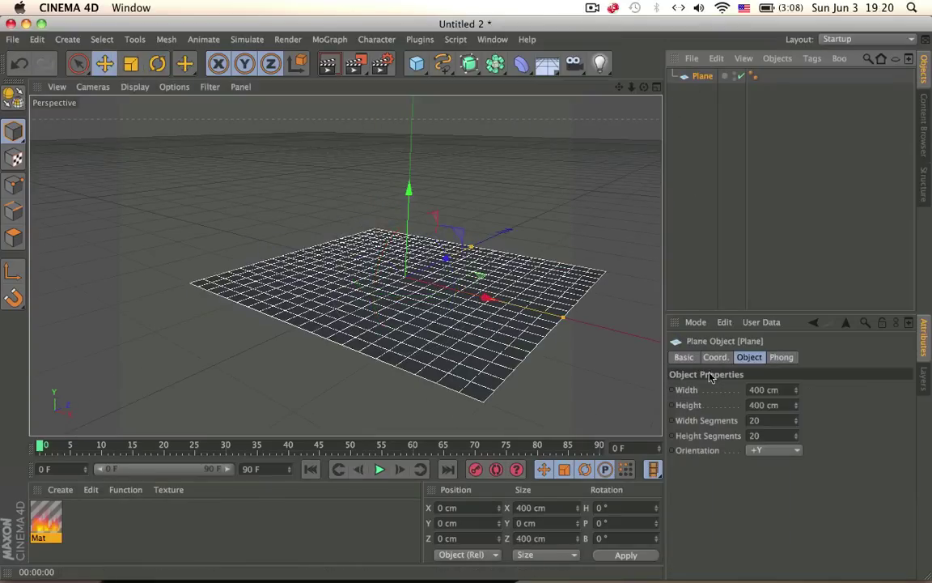
left_click(786, 389)
type("100")
key("Tab")
type("1")
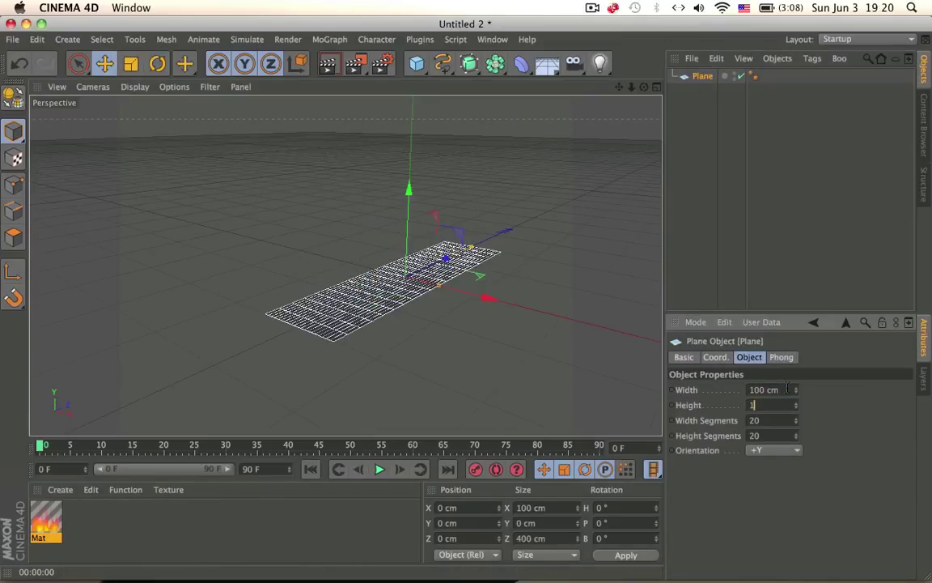
type("00")
key("Tab")
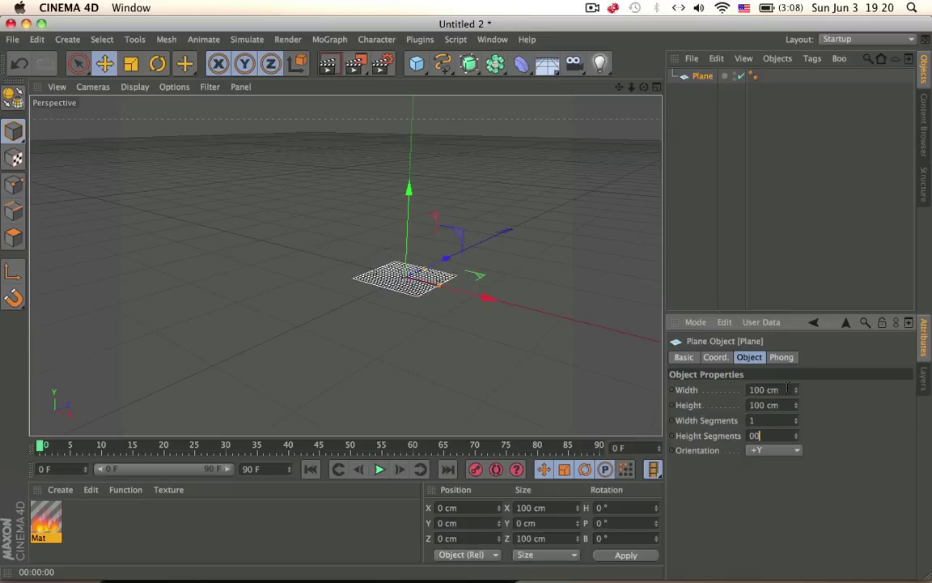
key("BackSpace")
key("Return")
Rotate the plane upright to a pitch of 90°.
key("r")
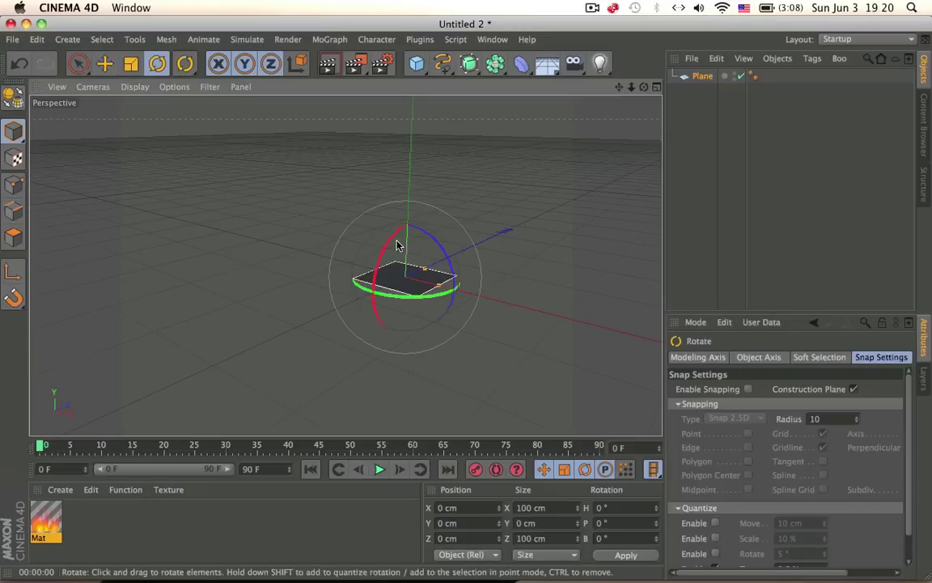
left_click_drag(396, 245, 381, 317)
left_click_drag(56, 519, 424, 292)
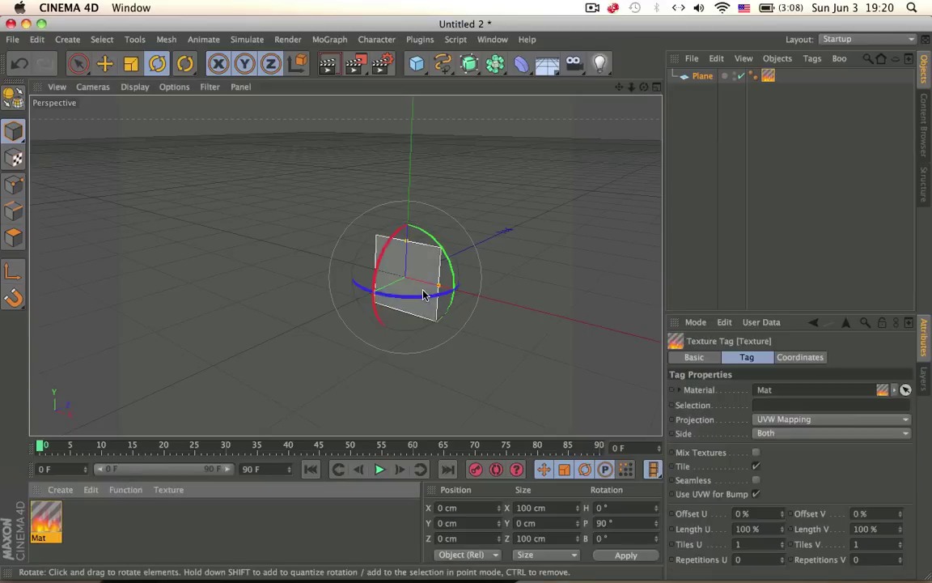
scroll(424, 292, "up", 5)
middle_click_drag(397, 296, 367, 318, "alt")
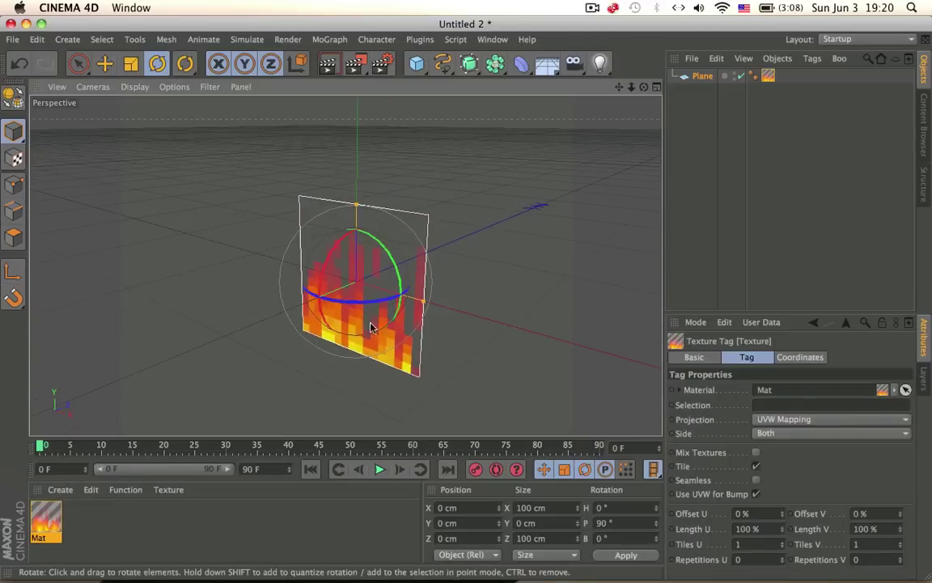
key("super+z")
key("e")
left_click_drag(357, 245, 353, 166)
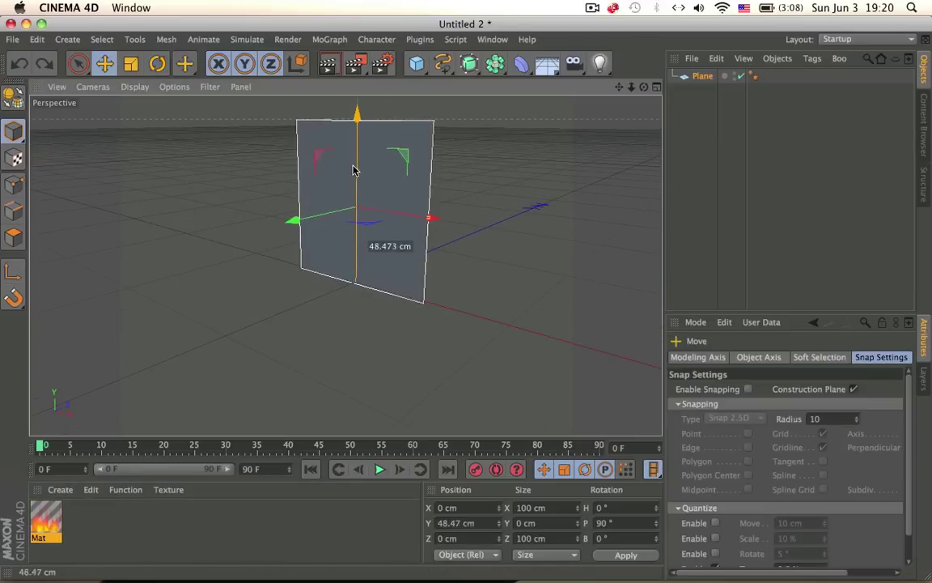
key("super+z")
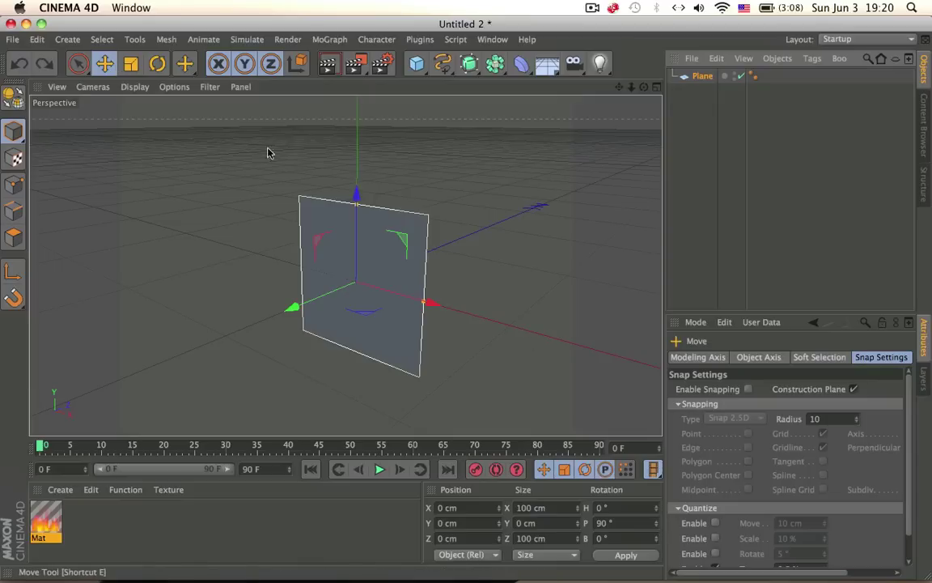
Enable movement quantizing in 10 cm increments and raise the plane to Y 50 cm.
left_click(715, 522)
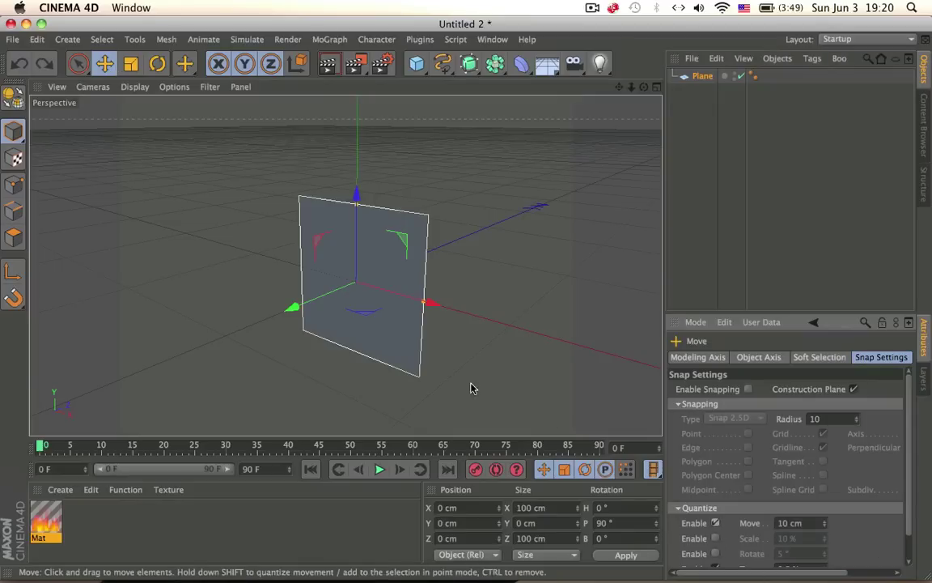
left_click_drag(330, 258, 360, 172, "ctrl")
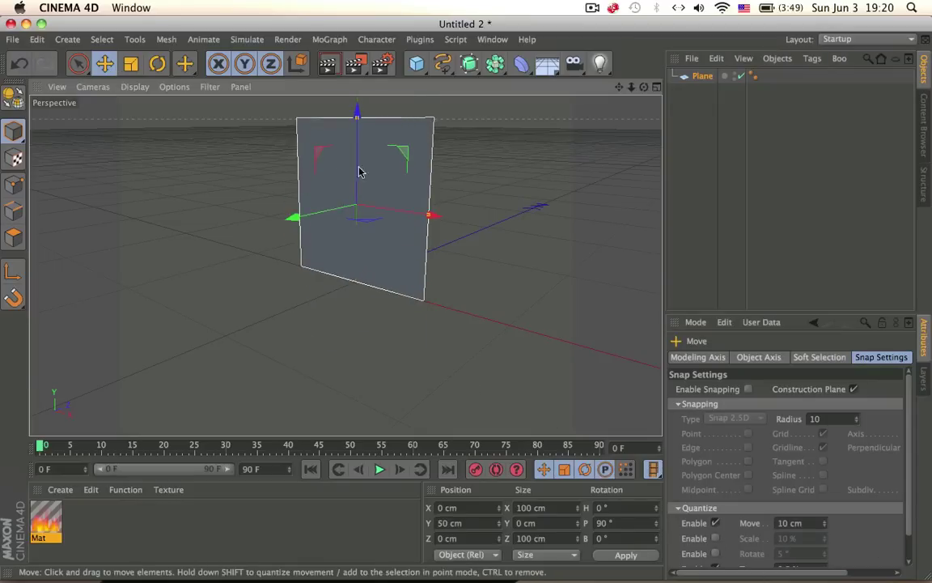
Duplicate the upright plane into four walls of a square, each offset 40 cm from the centre, with one pair turned 90°.
left_click_drag(323, 212, 267, 223)
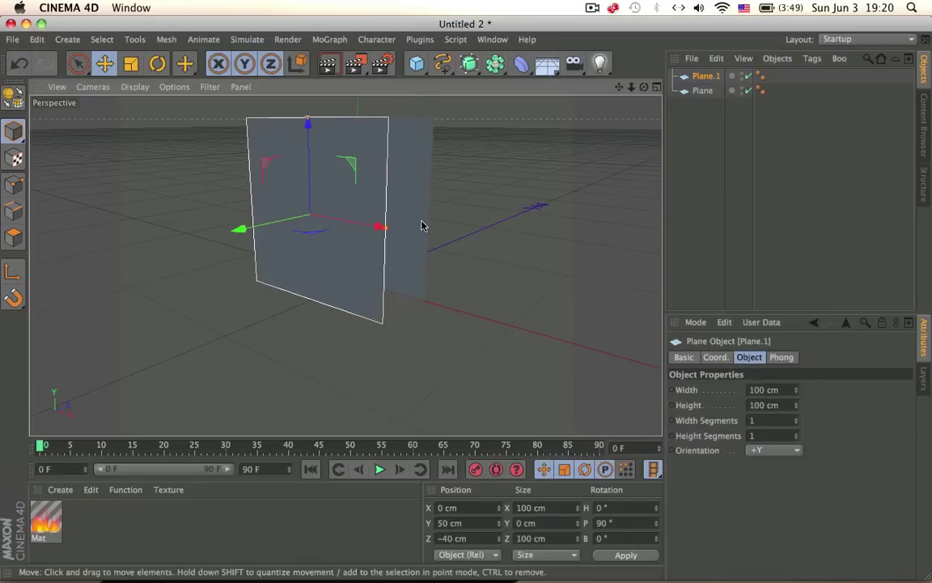
left_click(360, 215)
left_click_drag(361, 214, 427, 262)
left_click_drag(379, 192, 389, 317, "ctrl")
key("t")
key("r")
key("e")
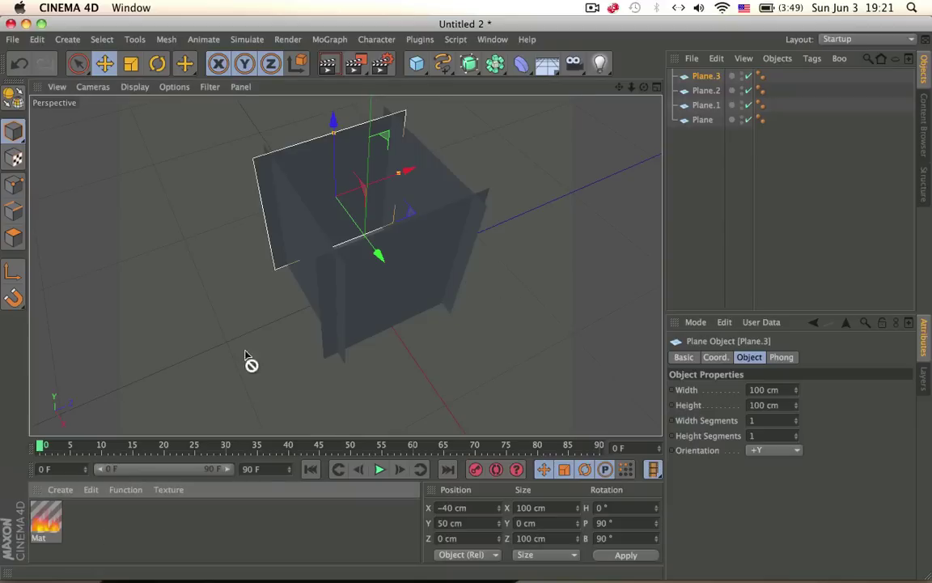
Apply the fire material to all four planes and make them editable.
left_click(703, 120)
left_click(707, 78, "shift")
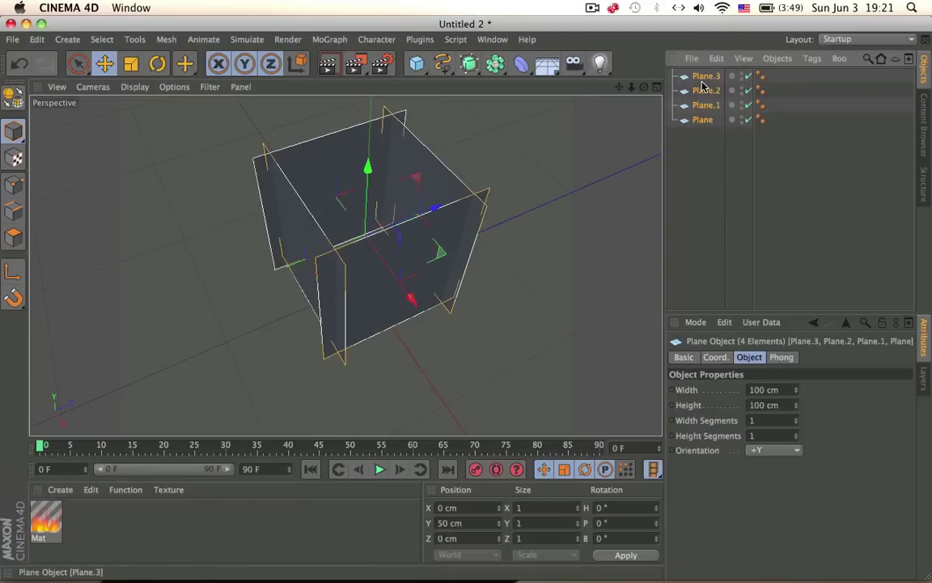
left_click_drag(42, 524, 493, 281)
key("space")
key("c")
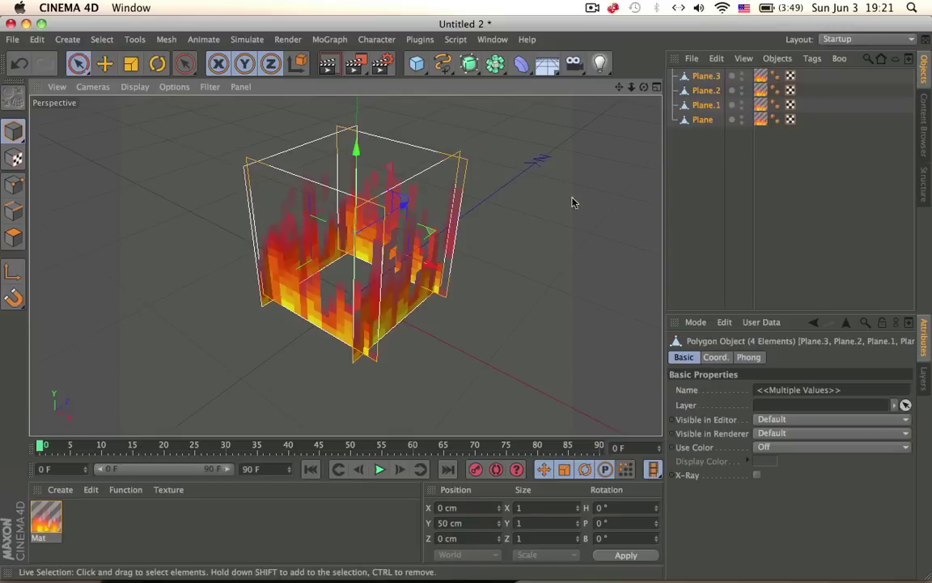
Group the four planes under a null object named Fire.
key("alt+g")
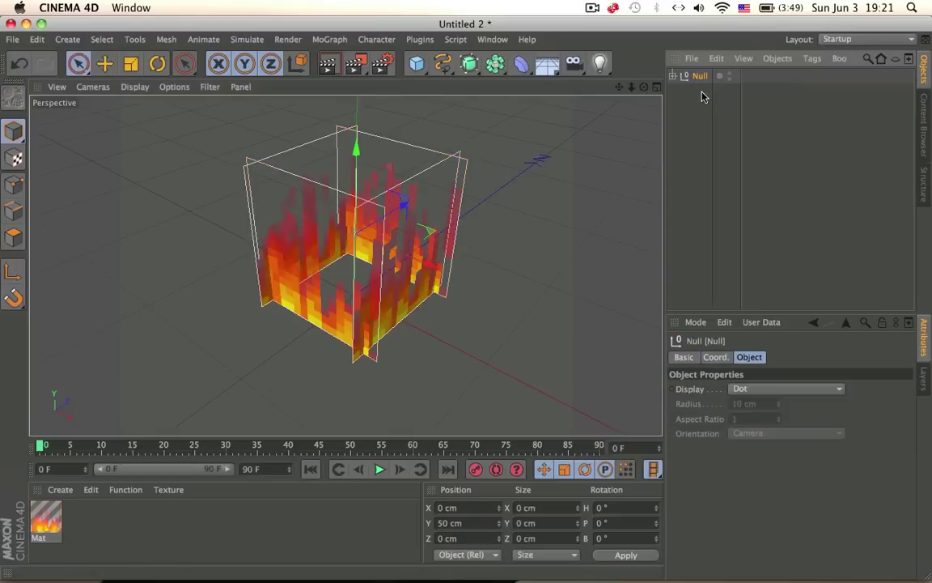
double_click(696, 77)
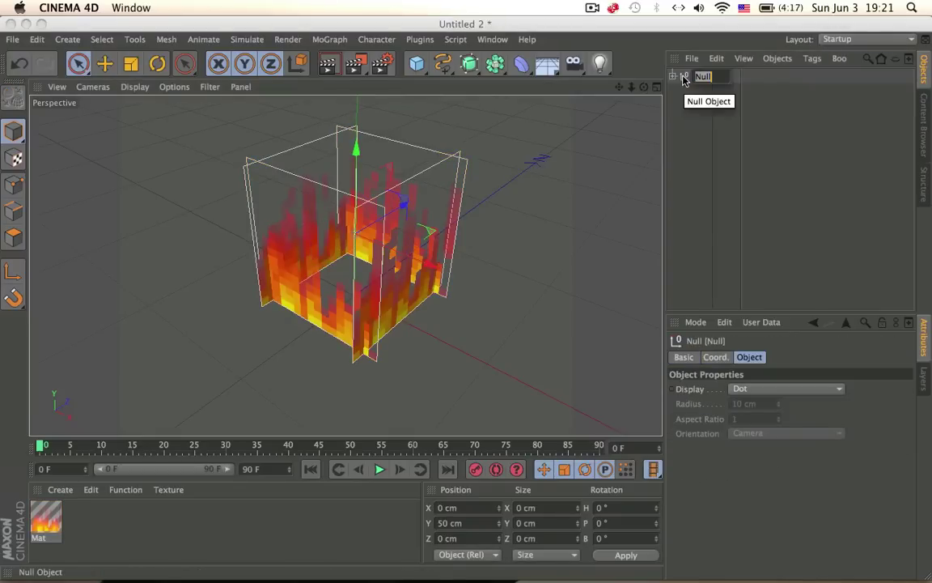
type("Fir")
key("Return")
double_click(683, 78)
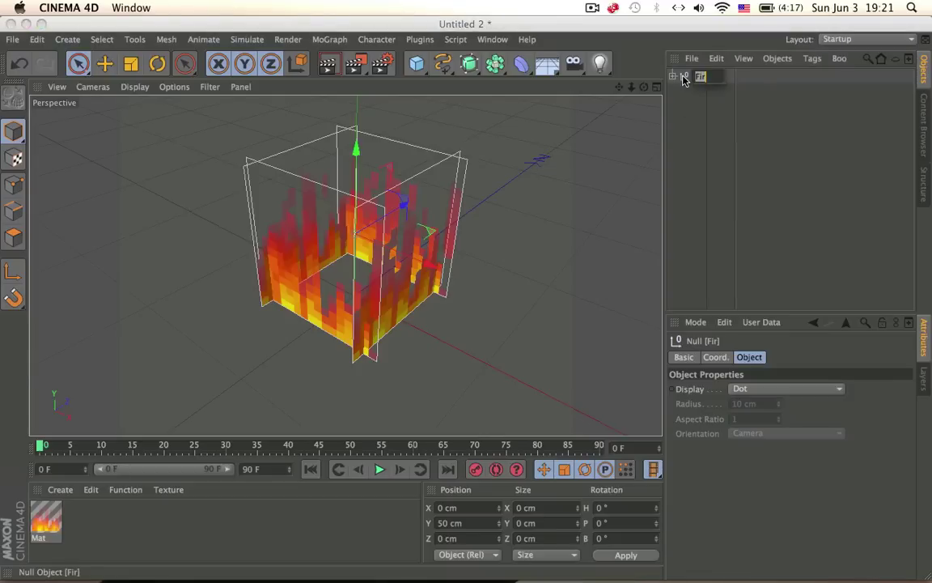
key("Return")
Merge the four planes inside the Fire null into one polygon object with Connect Objects + Delete.
left_click(673, 76)
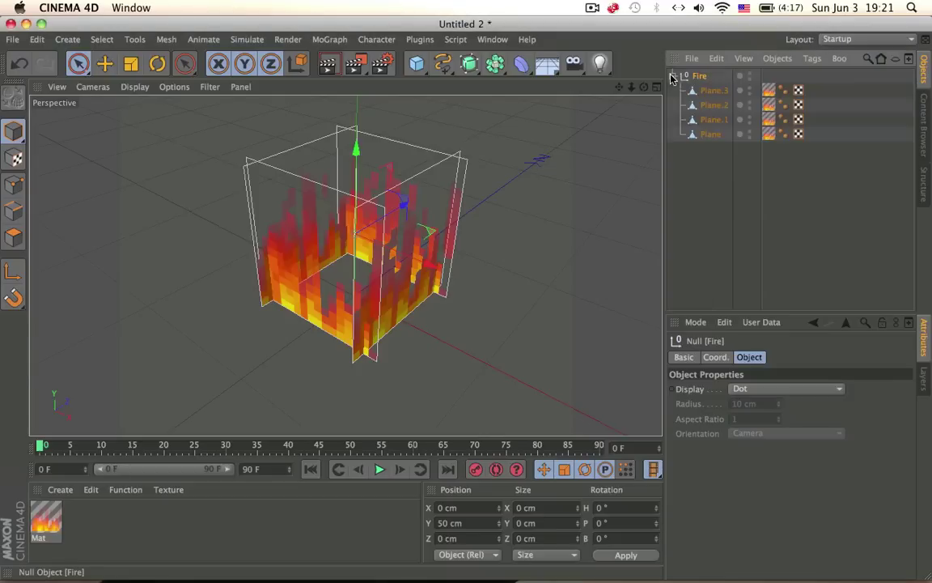
left_click(716, 93)
left_click(714, 153)
left_click(713, 90)
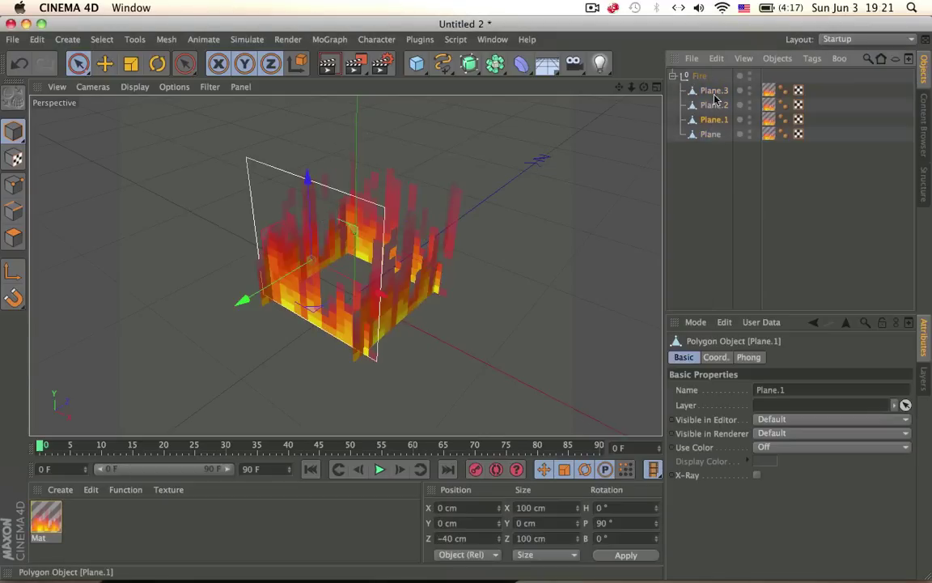
left_click(709, 134, "shift")
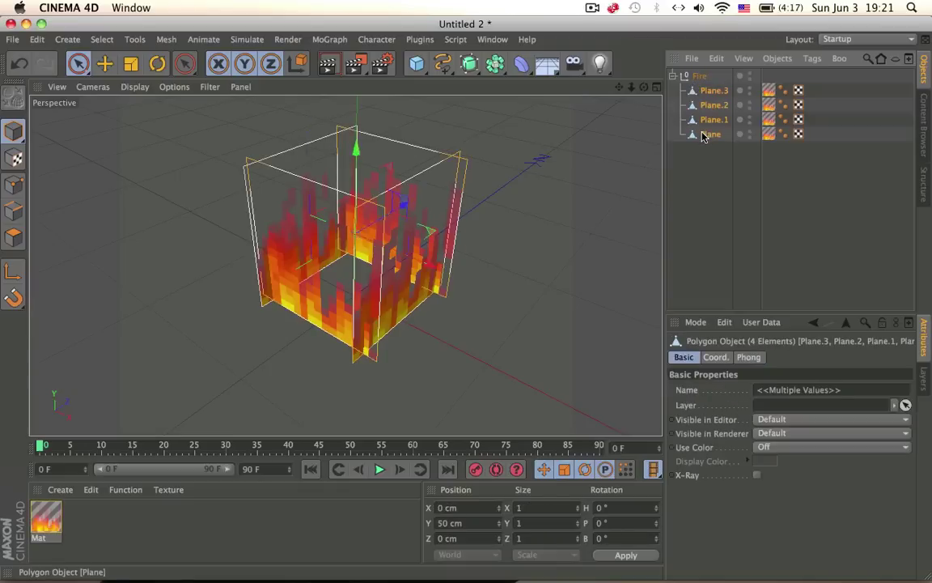
left_click(706, 79)
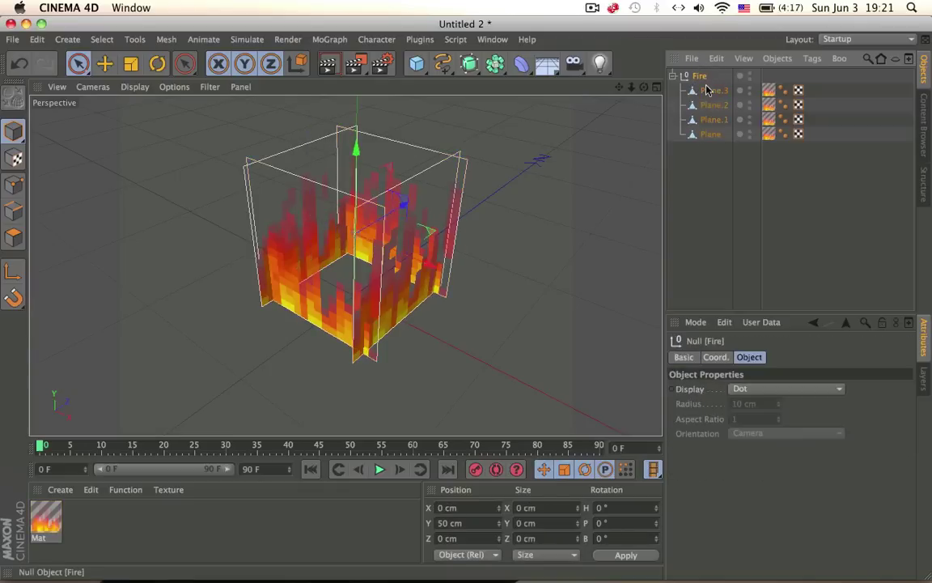
left_click(713, 89)
left_click(708, 134, "shift")
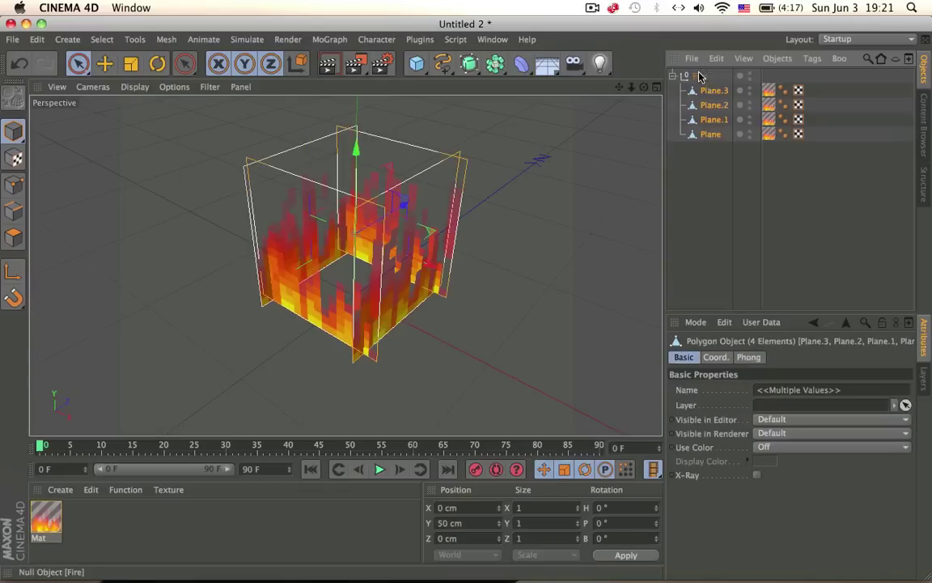
right_click(716, 105)
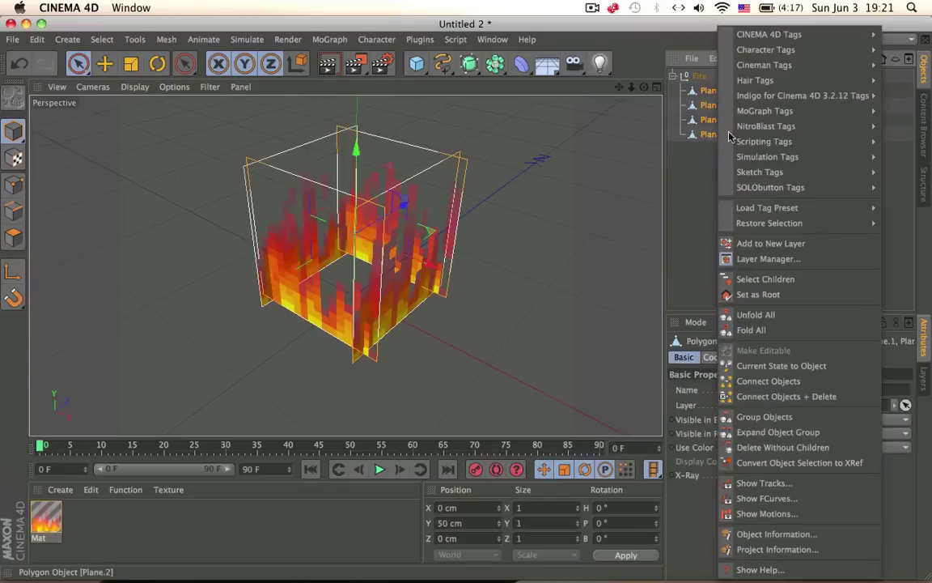
left_click(780, 396)
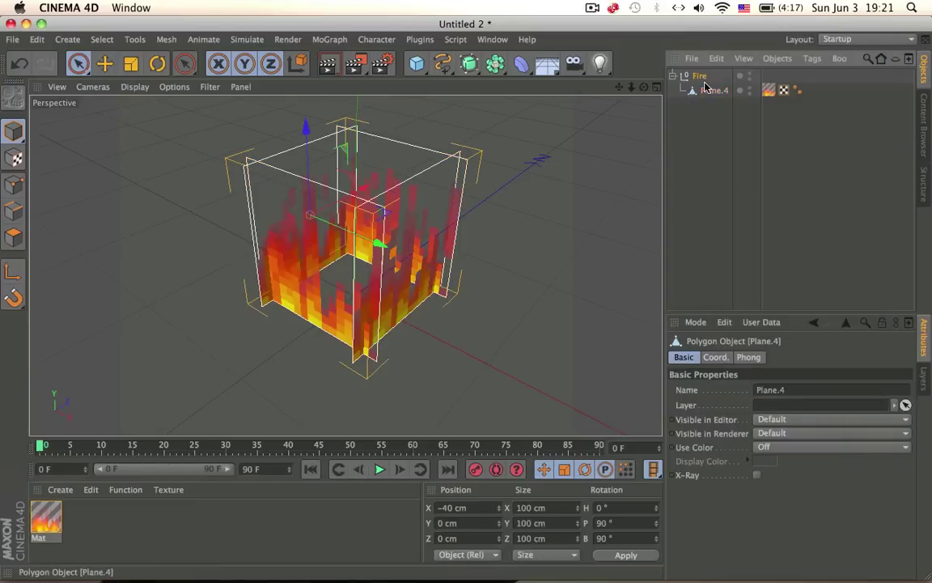
Take the merged plane object out of the Fire null and delete the empty null.
left_click_drag(704, 70, 704, 70)
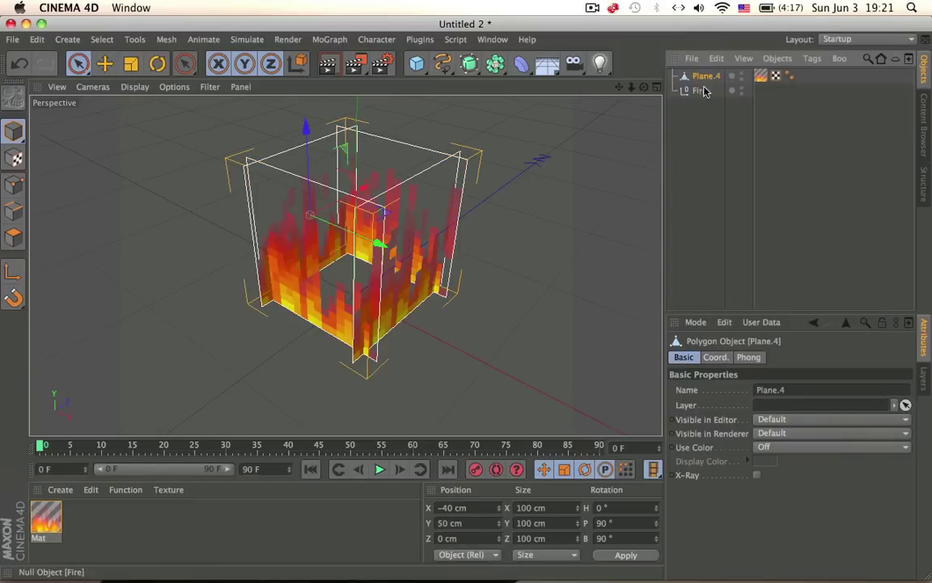
left_click(704, 90)
key("Delete")
Rename the merged plane object as Fire and deselect it.
double_click(699, 76)
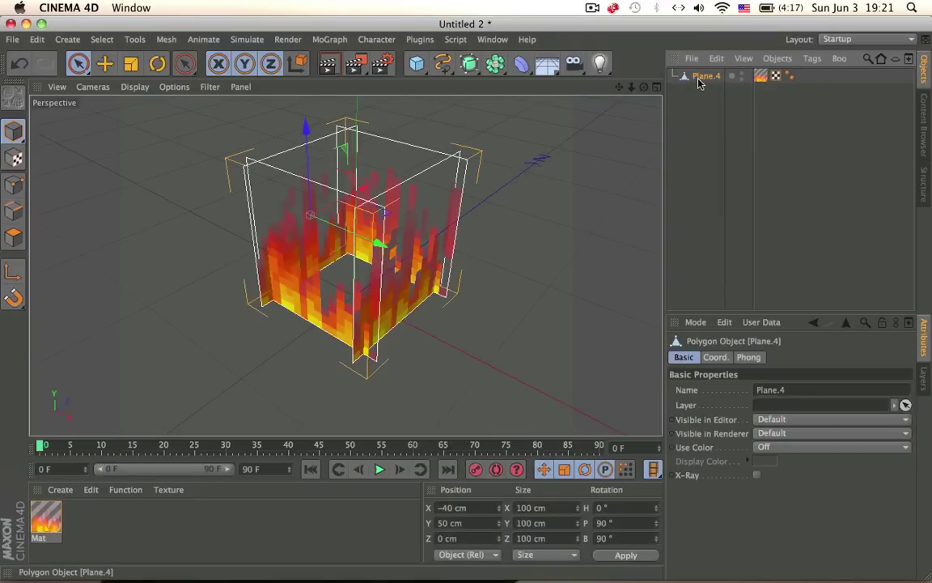
key("Return")
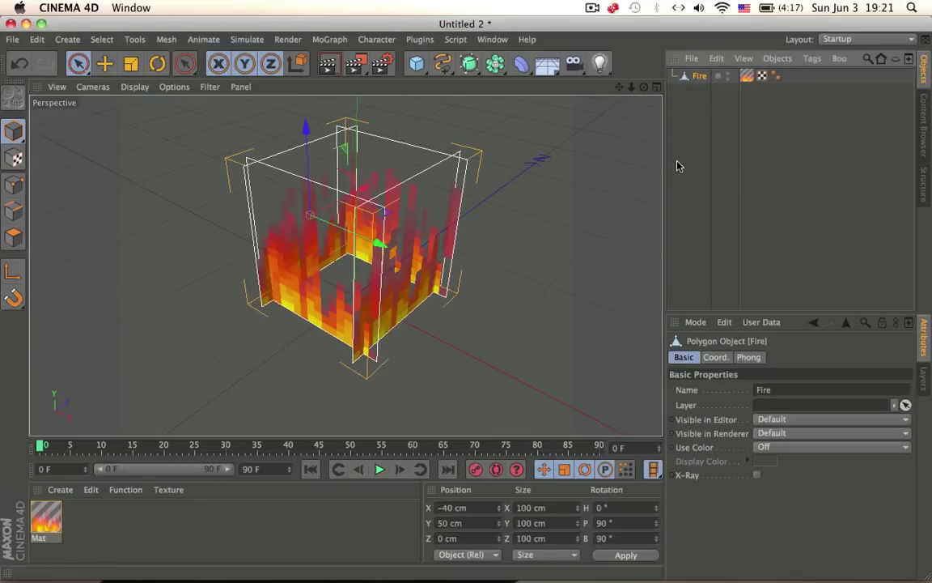
left_click(679, 161)
Turn on the interactive render region around the fire in the perspective view.
mouse_move(334, 219)
left_mouse_down("alt")
mouse_move(242, 105)
mouse_move(164, 152)
mouse_move(170, 171)
mouse_move(339, 200)
left_mouse_up("alt")
left_click_drag(670, 207, 473, 204, "alt")
left_click_drag(353, 69, 396, 252)
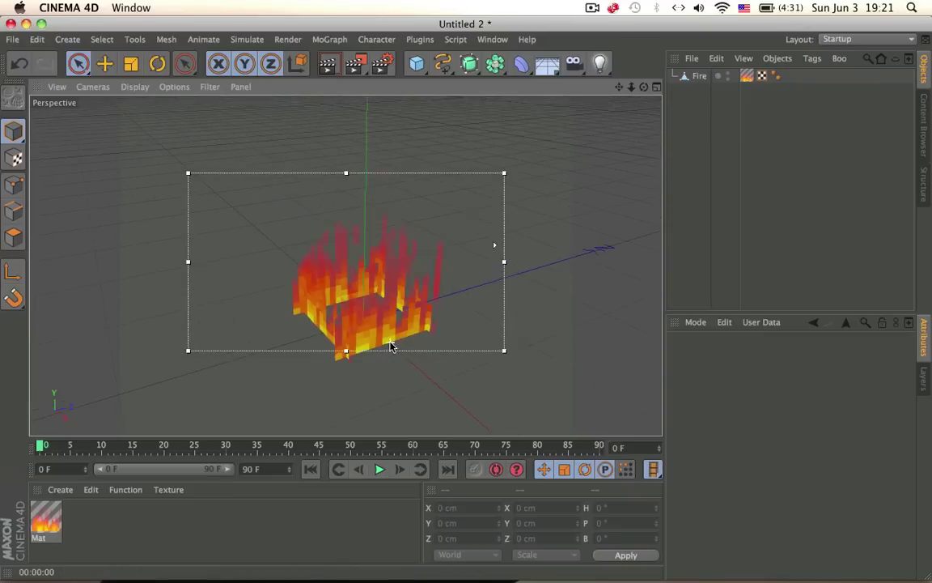
Step through the animation to frame 27, checking how the rendered flames change from frame to frame.
left_click(401, 470)
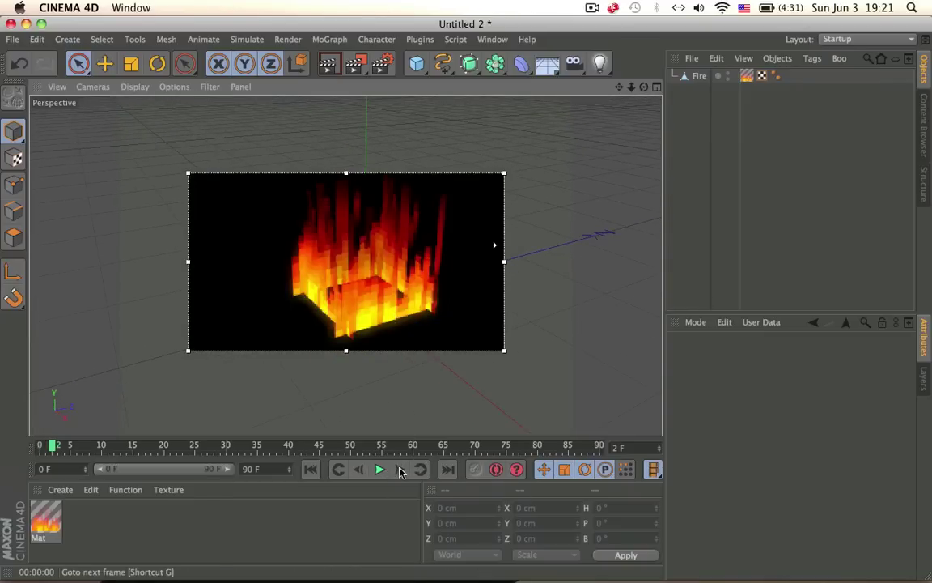
left_click(400, 470)
left_click(401, 470)
left_click(400, 470)
left_click(401, 471)
left_click(401, 472)
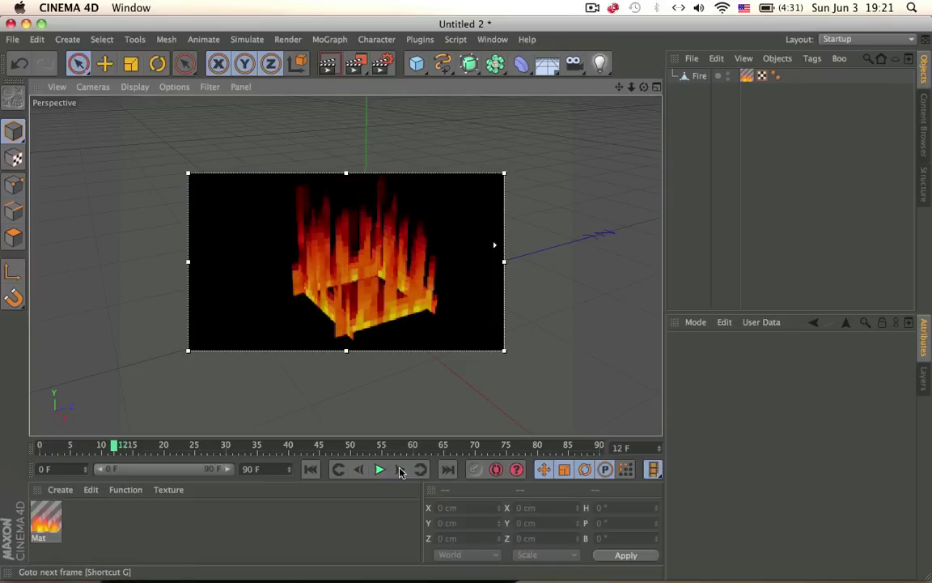
left_click(402, 471)
left_click(402, 472)
left_click(401, 472)
left_click(401, 471)
left_click(401, 472)
left_click(401, 472)
left_click(400, 471)
left_click(400, 471)
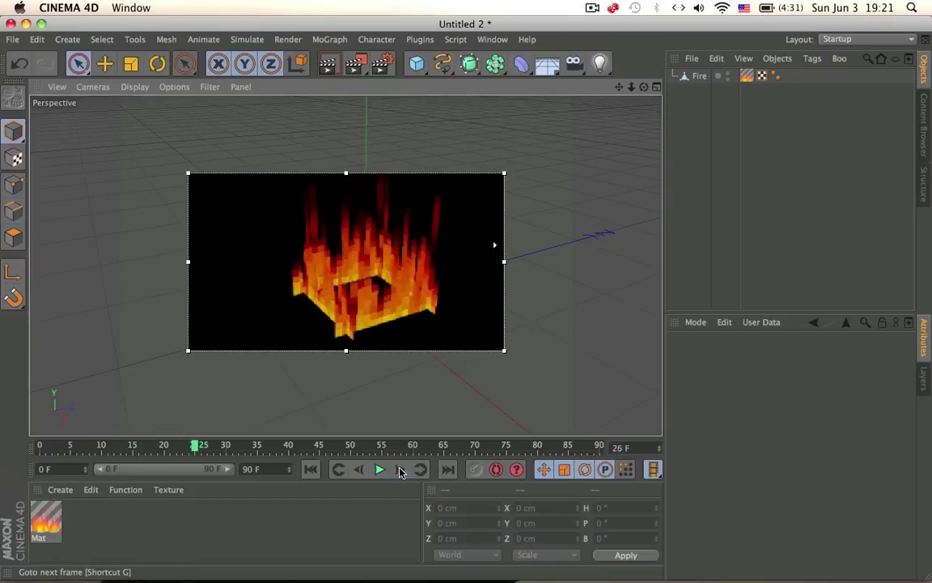
left_click(401, 470)
left_click(400, 471)
left_click(401, 471)
Examine the rendered fire from several angles, including from ground level.
left_click_drag(376, 347, 437, 395, "alt")
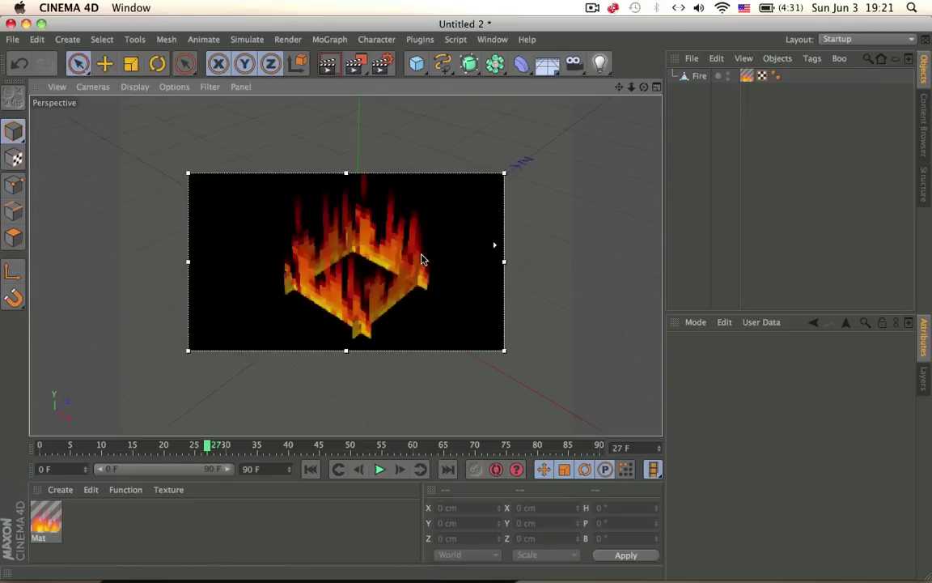
left_click_drag(420, 259, 413, 223, "alt")
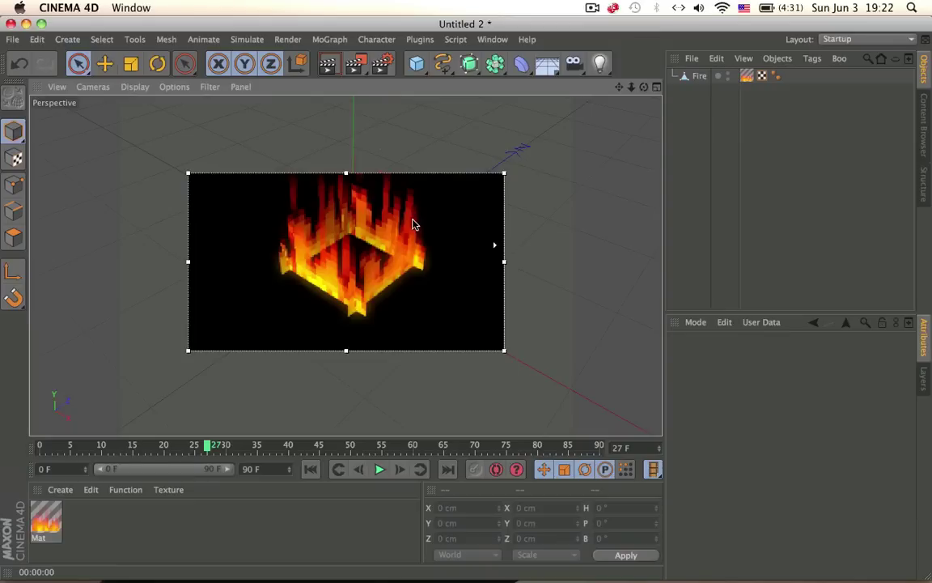
left_click_drag(433, 152, 532, 148, "alt")
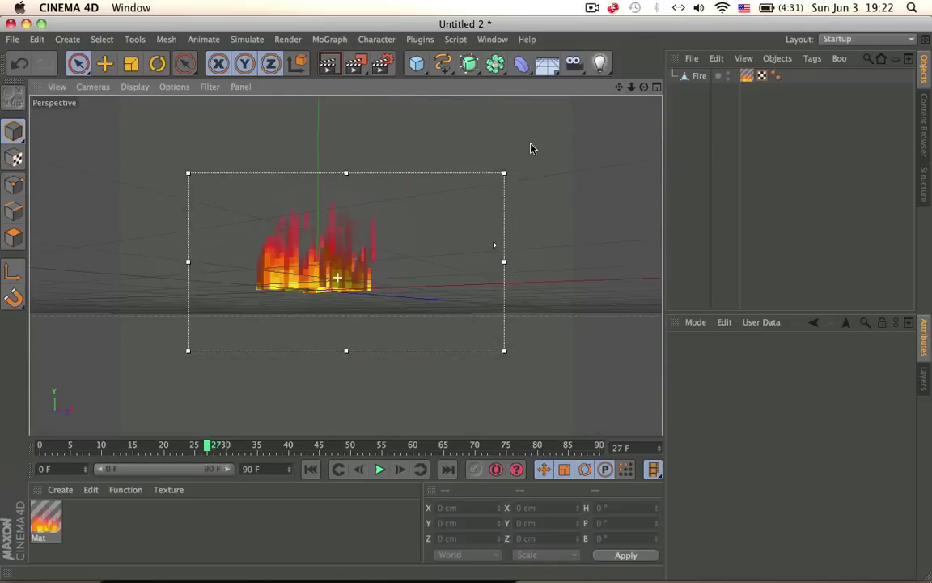
middle_click_drag(345, 265, 360, 328, "alt")
left_click_drag(360, 328, 230, 307, "alt")
mouse_move(372, 298)
left_mouse_down("alt")
mouse_move(372, 271)
mouse_move(361, 339)
mouse_move(380, 339)
mouse_move(378, 289)
left_mouse_up("alt")
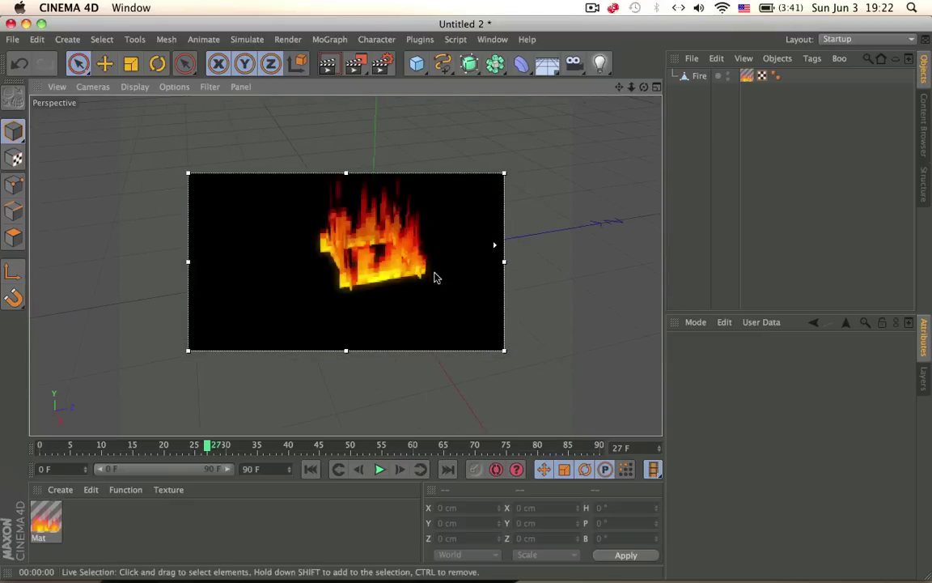